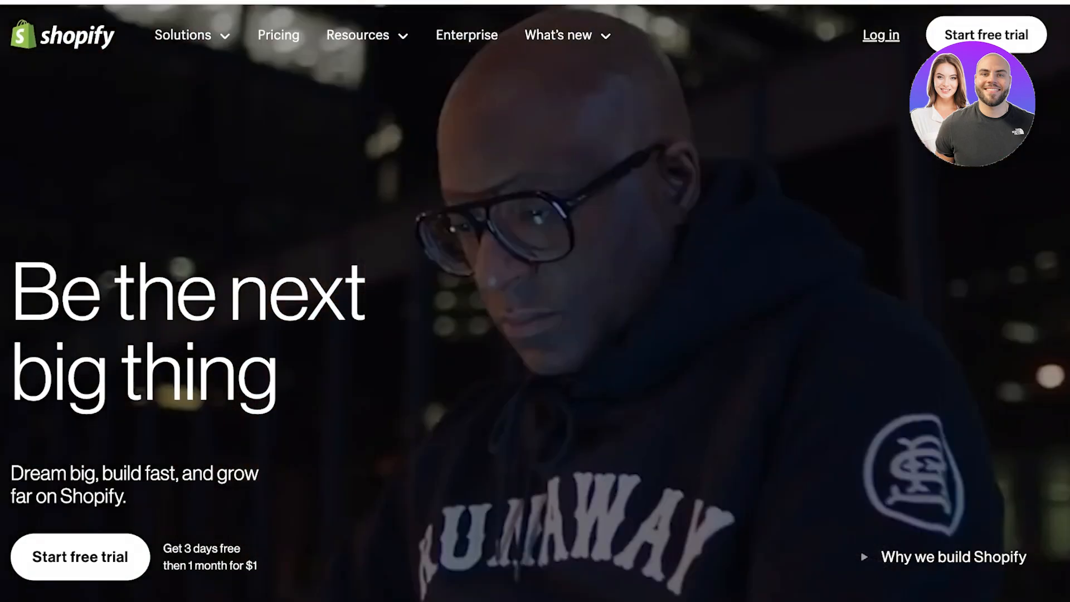
# Log in to Shopify with the saved account.
pyautogui.click(882, 35)
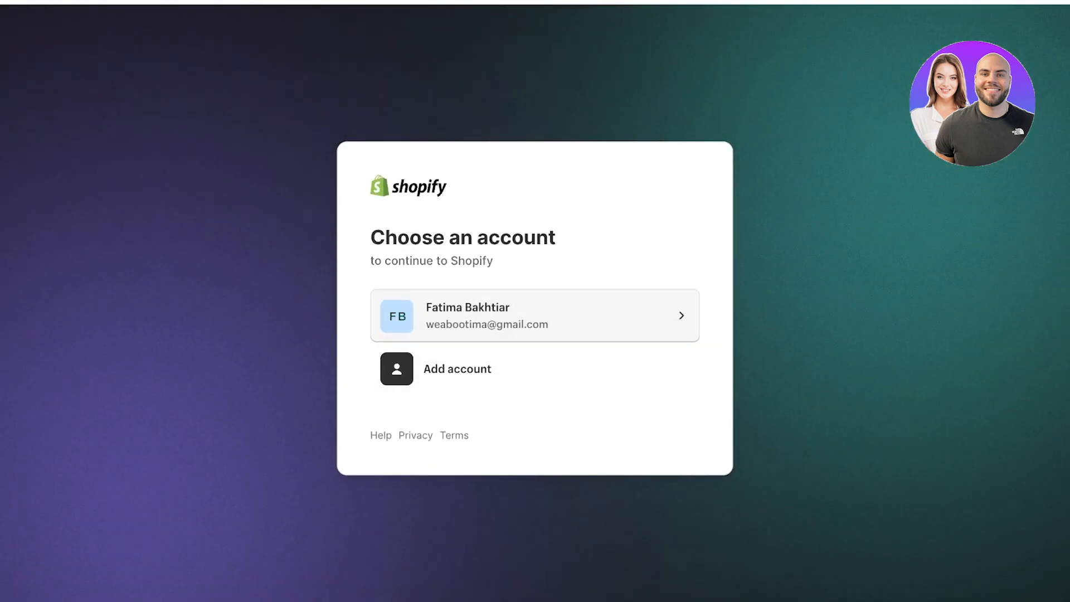
pyautogui.click(535, 315)
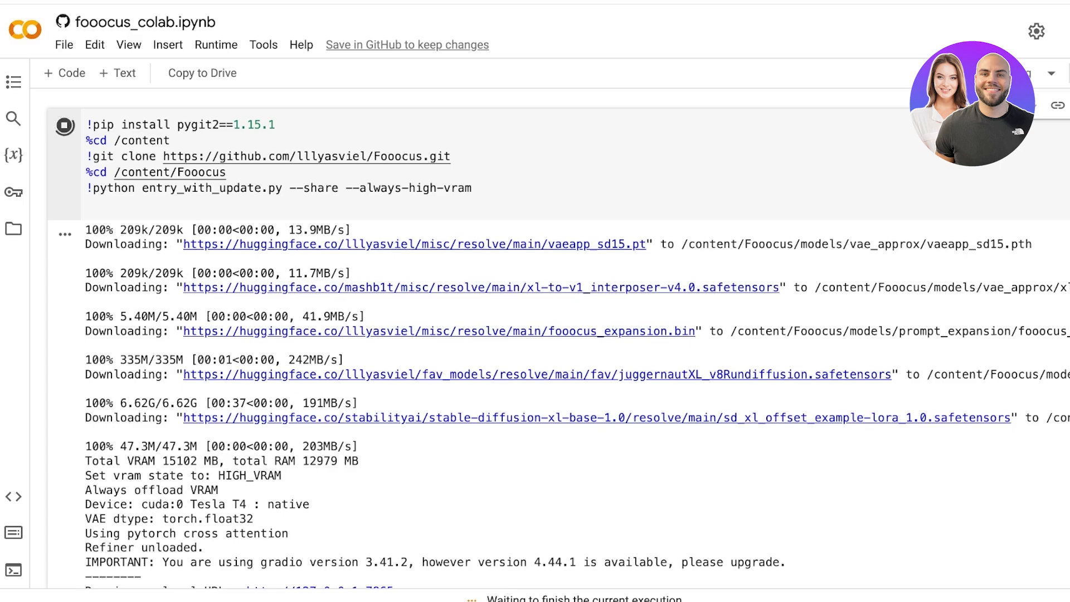
# Look through the fooocus_colab.ipynb cell output in Google Colab for the public URL of the running app.
pyautogui.scroll(-10, 65, 126)
pyautogui.scroll(-2, 536, 335)
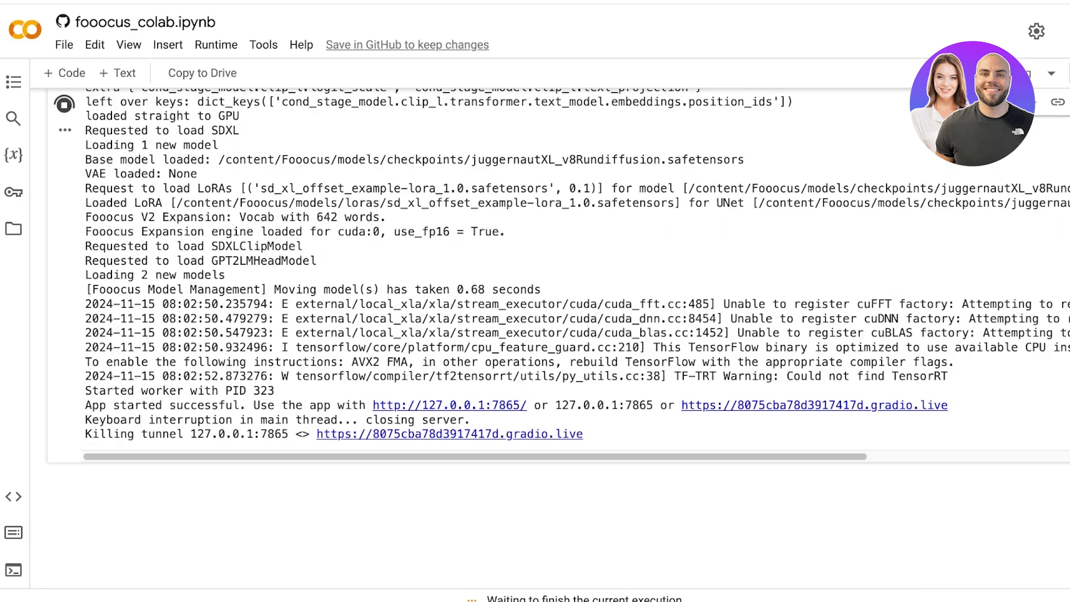
pyautogui.scroll(-5, 535, 334)
pyautogui.scroll(8, 535, 335)
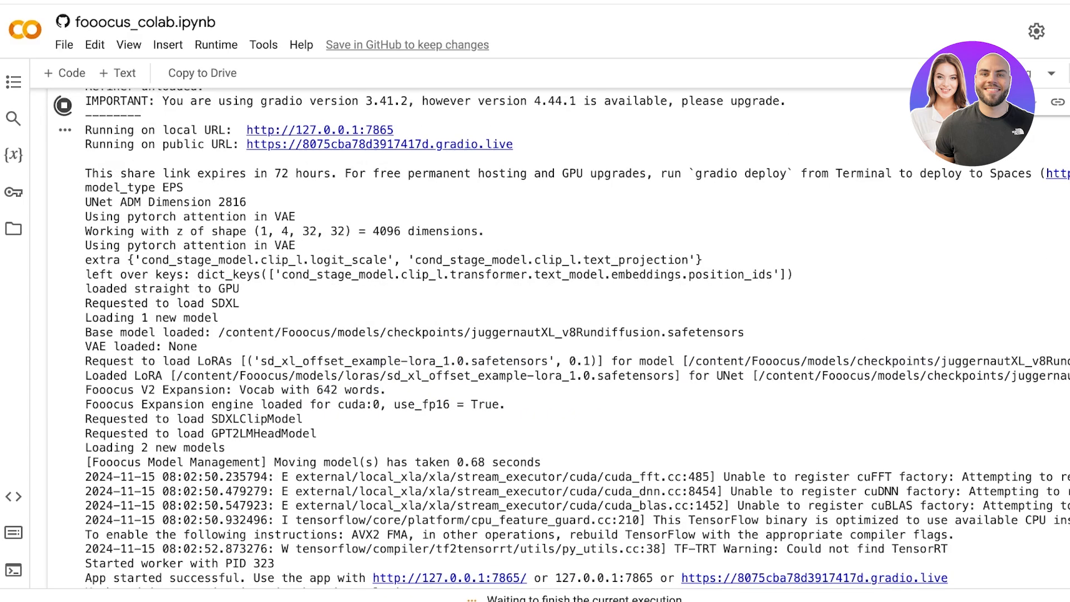
pyautogui.scroll(8, 535, 335)
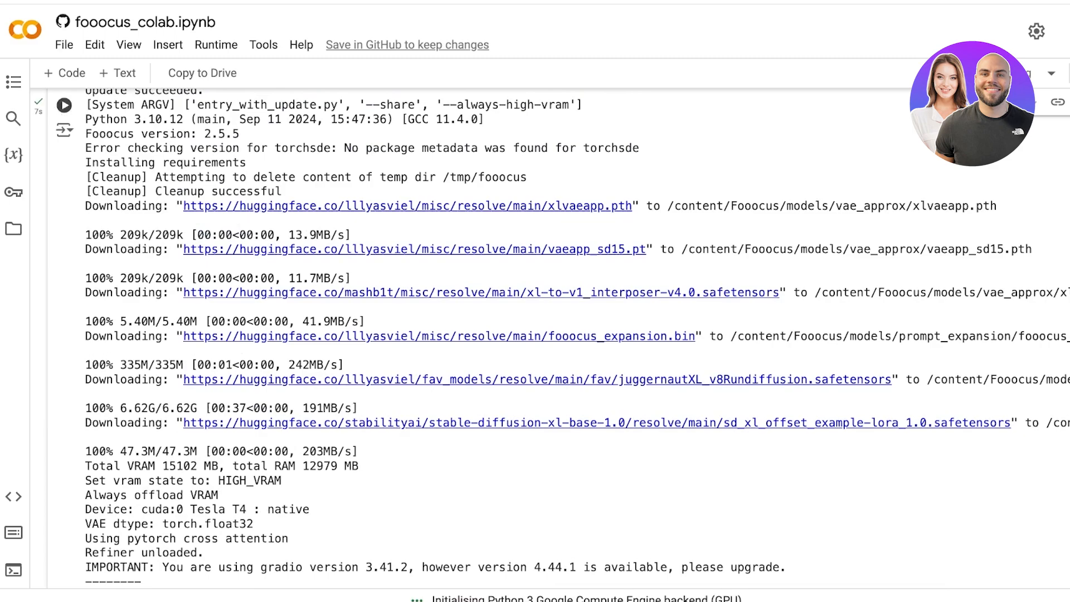
pyautogui.scroll(-3, 535, 335)
pyautogui.scroll(3, 535, 335)
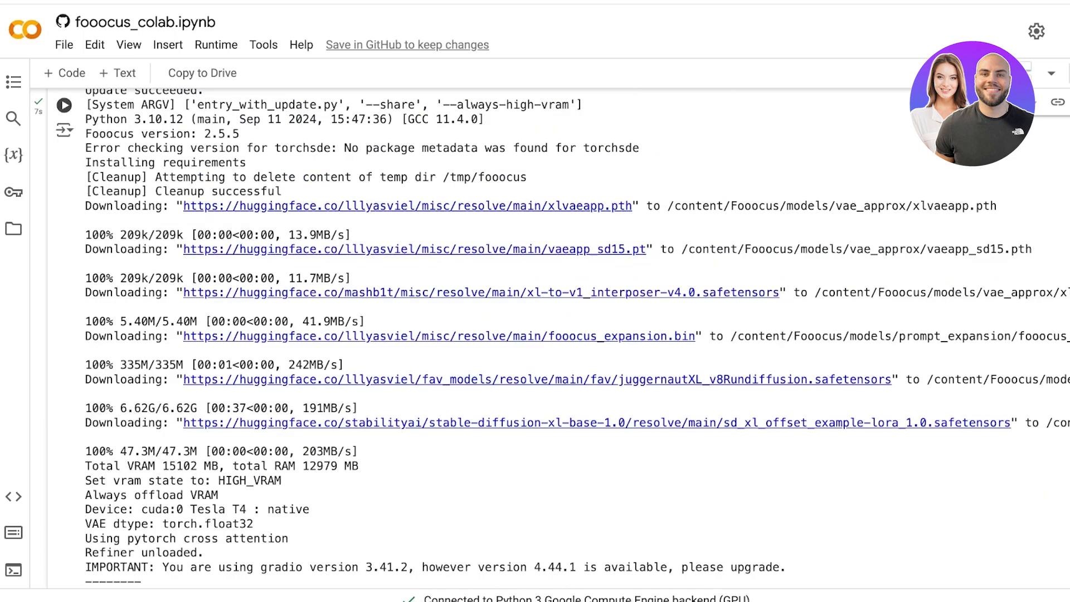
pyautogui.scroll(-7, 536, 335)
pyautogui.scroll(-1, 535, 334)
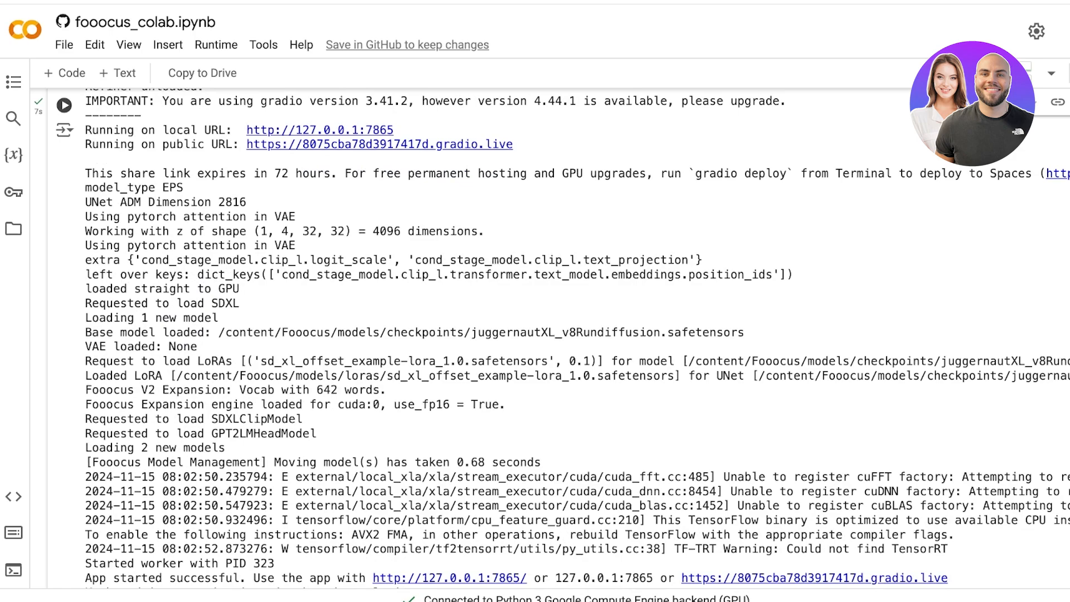
pyautogui.scroll(3, 535, 334)
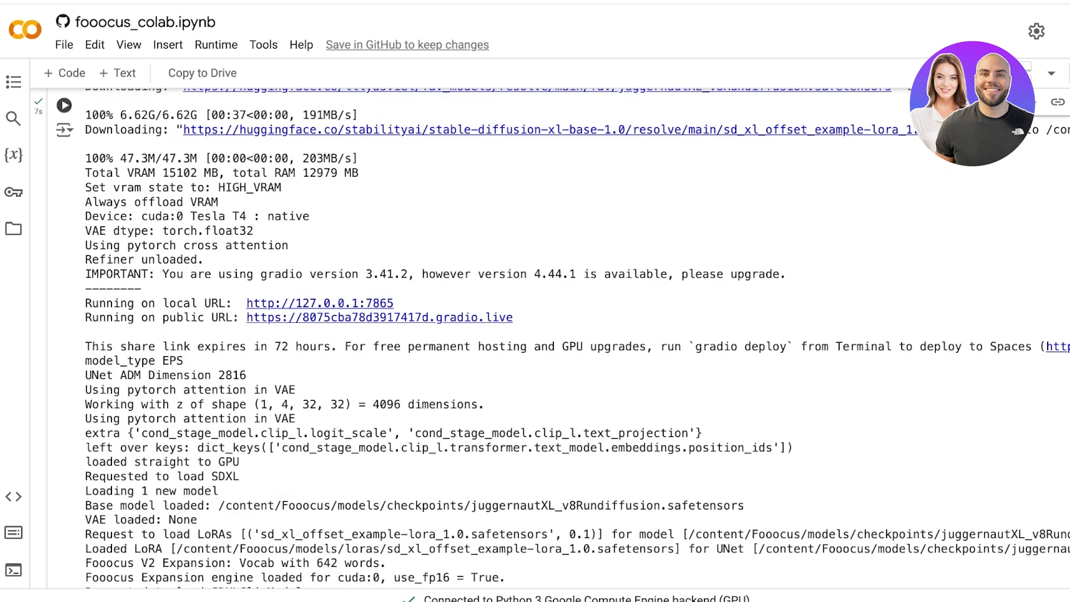
pyautogui.moveTo(99, 317); pyautogui.dragTo(246, 317)
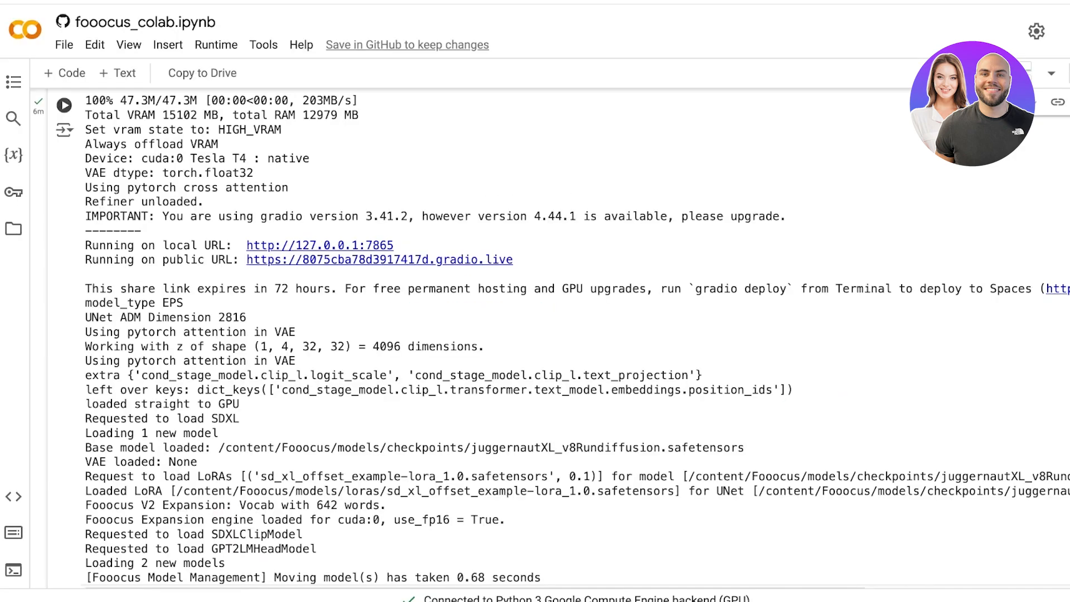
# Run the Fooocus notebook cell and accept the warning that it was not authored by Google.
pyautogui.click(64, 105)
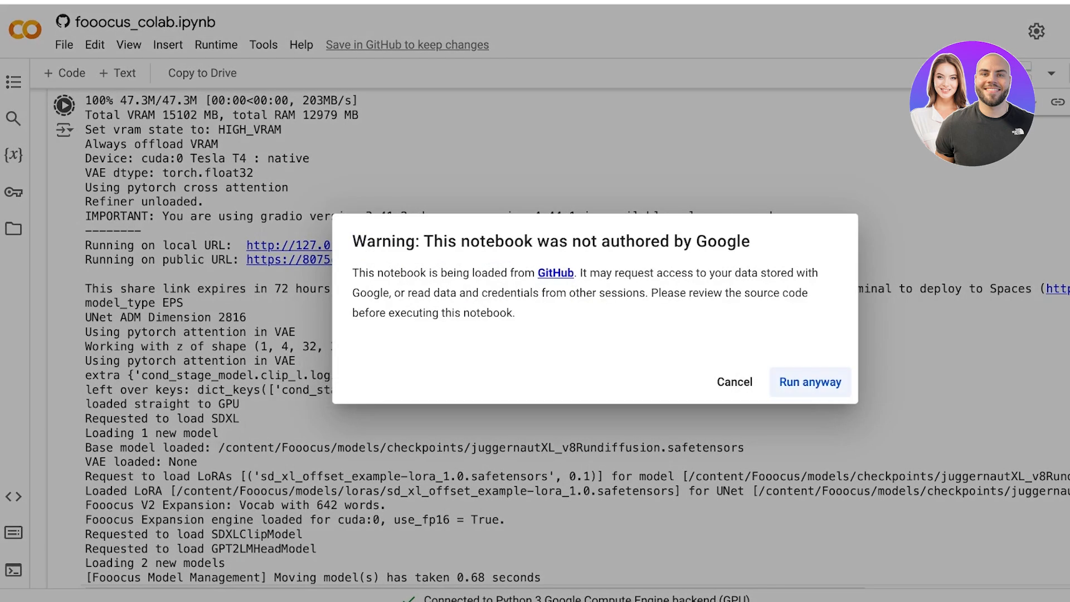
pyautogui.click(810, 382)
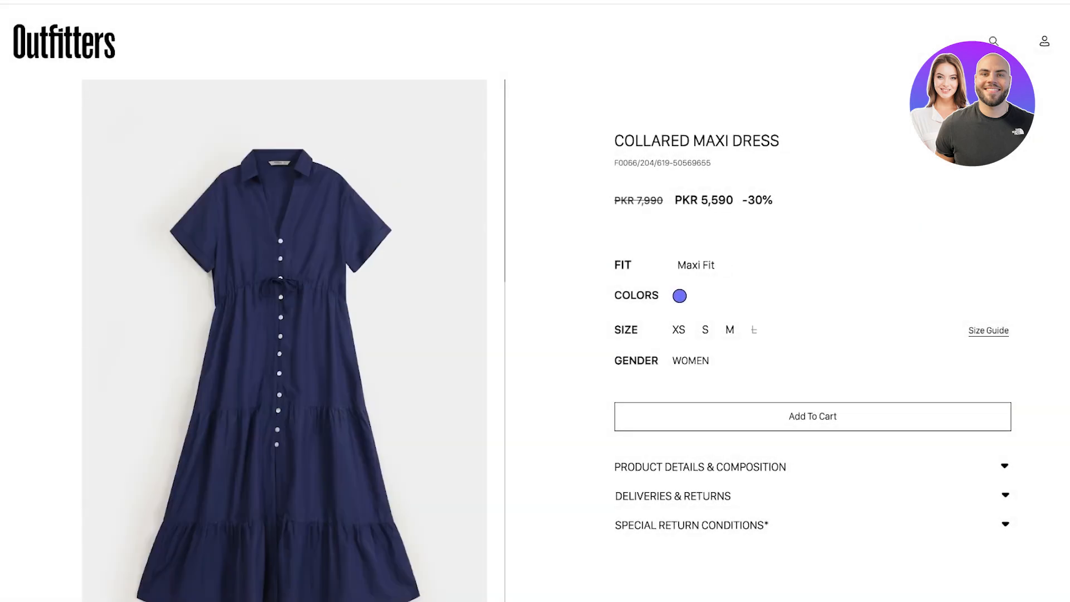
# View the product photos of the navy Collared Maxi Dress on the Outfitters store page.
pyautogui.scroll(-10, 284, 340)
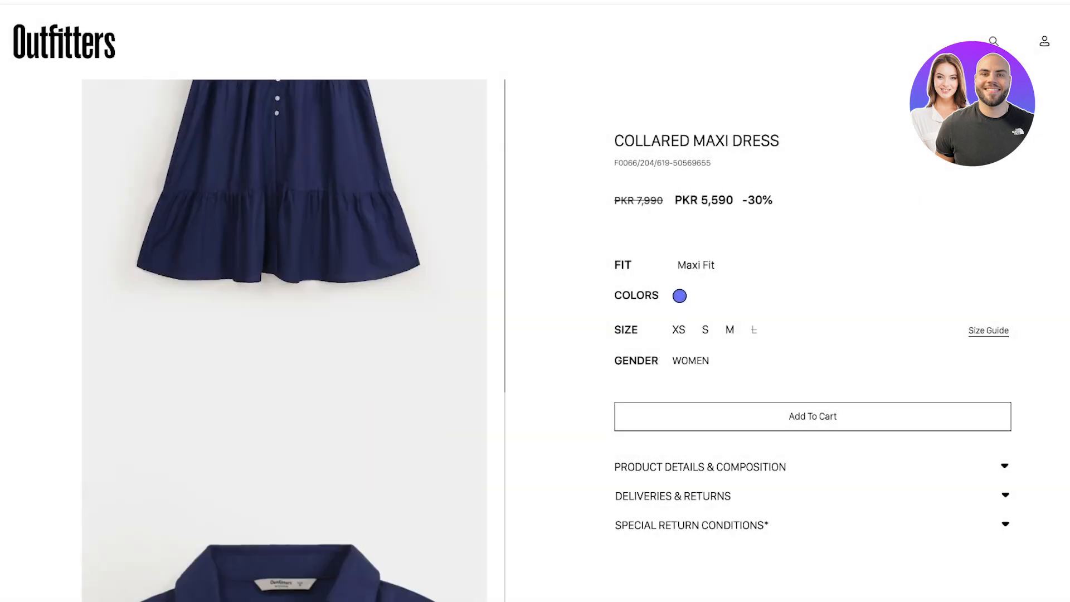
pyautogui.scroll(-10, 284, 340)
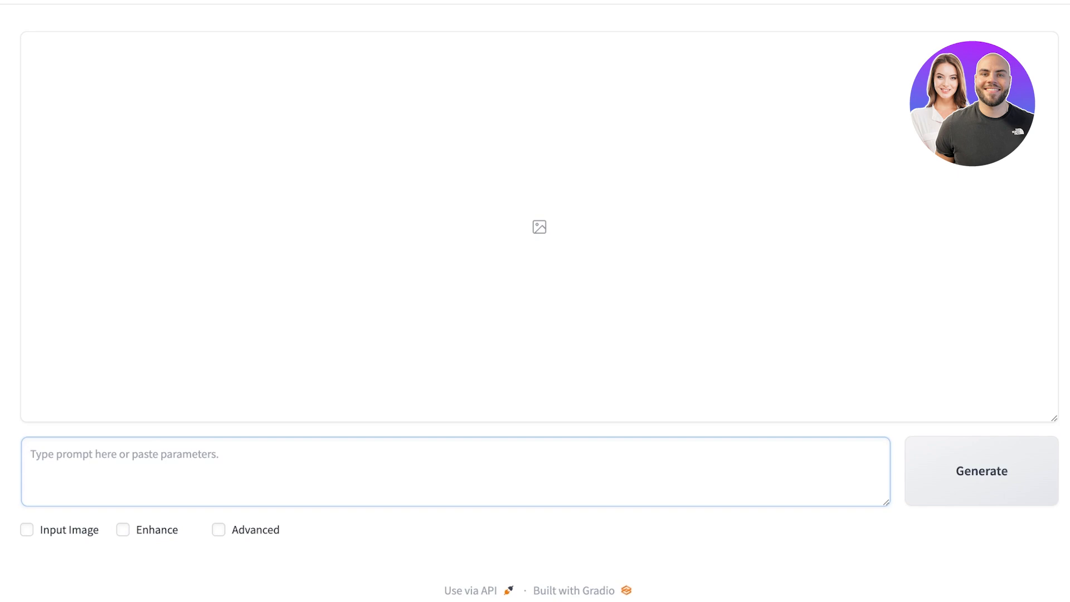
# Enable the input image in Fooocus and upload the navy dress photo into the first Image Prompt slot.
pyautogui.click(27, 530)
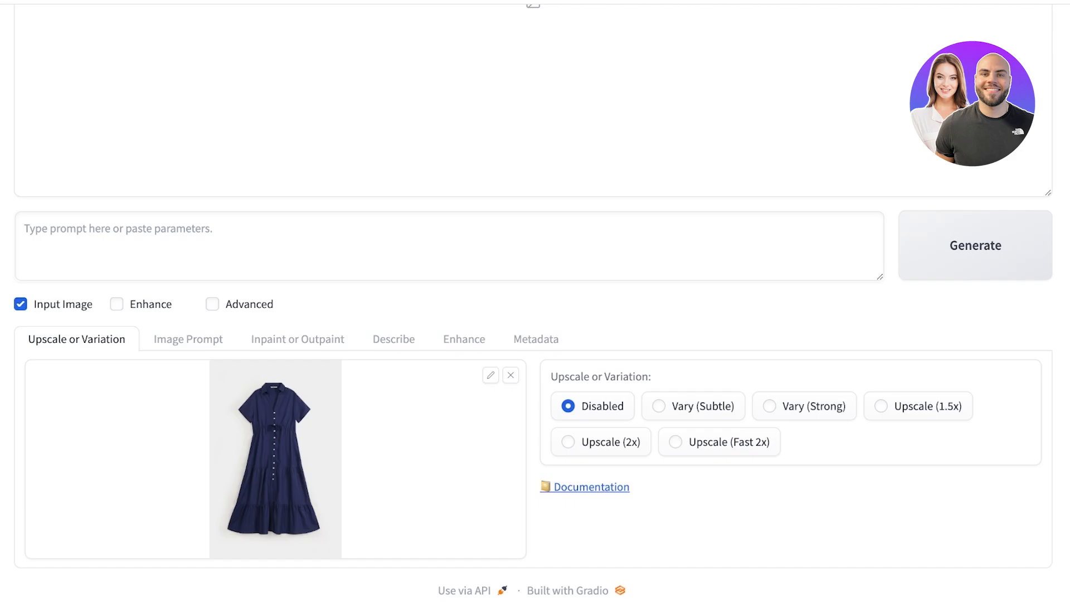
pyautogui.click(189, 339)
pyautogui.click(298, 141)
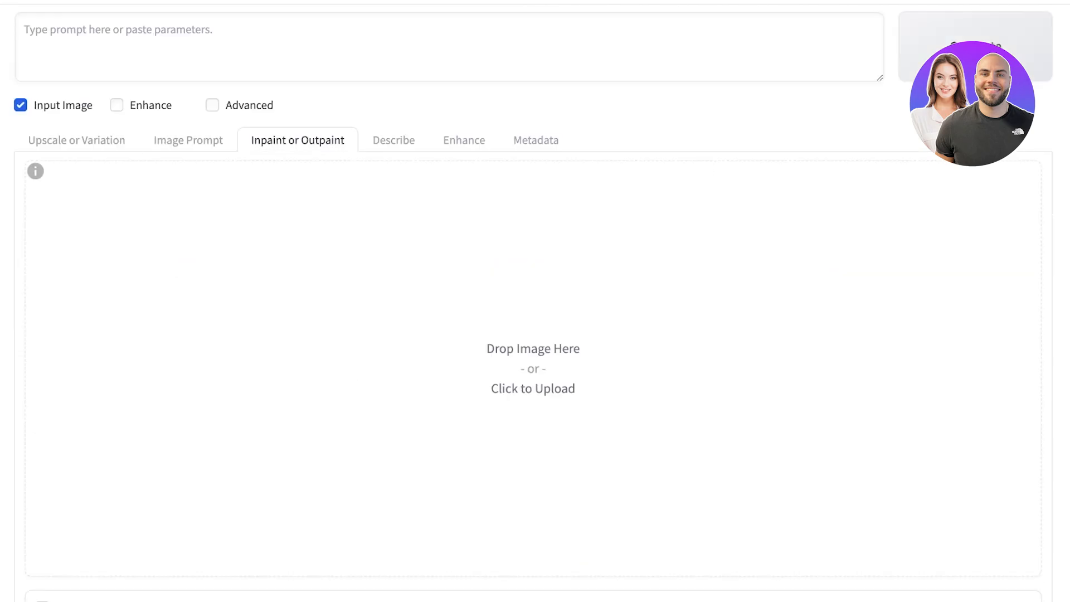
pyautogui.click(189, 139)
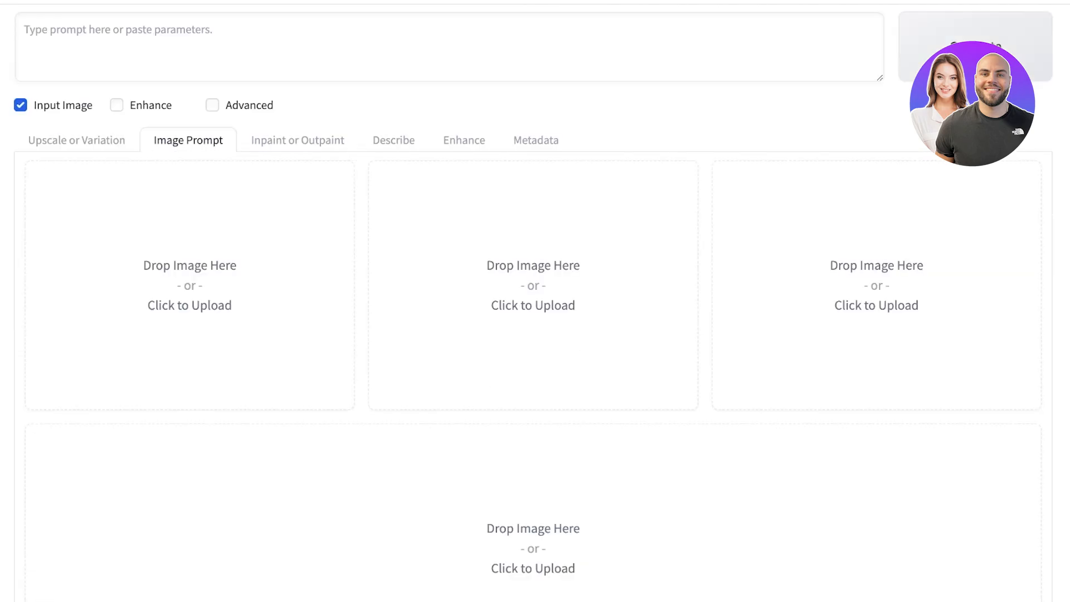
pyautogui.click(189, 286)
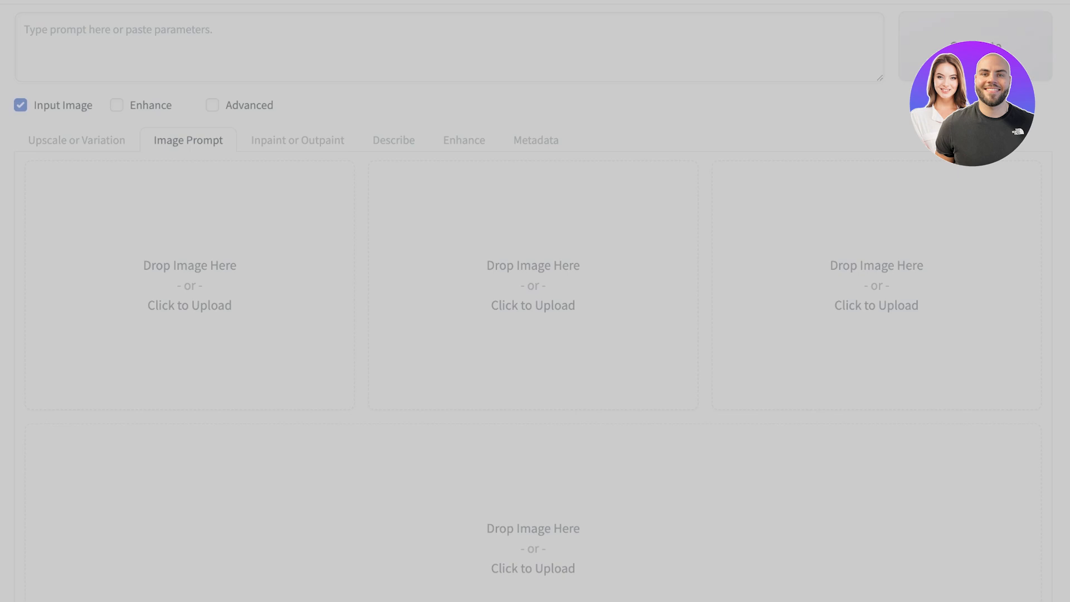
# Turn on the advanced options for the image prompts and review the settings of each slot.
pyautogui.scroll(-3, 536, 301)
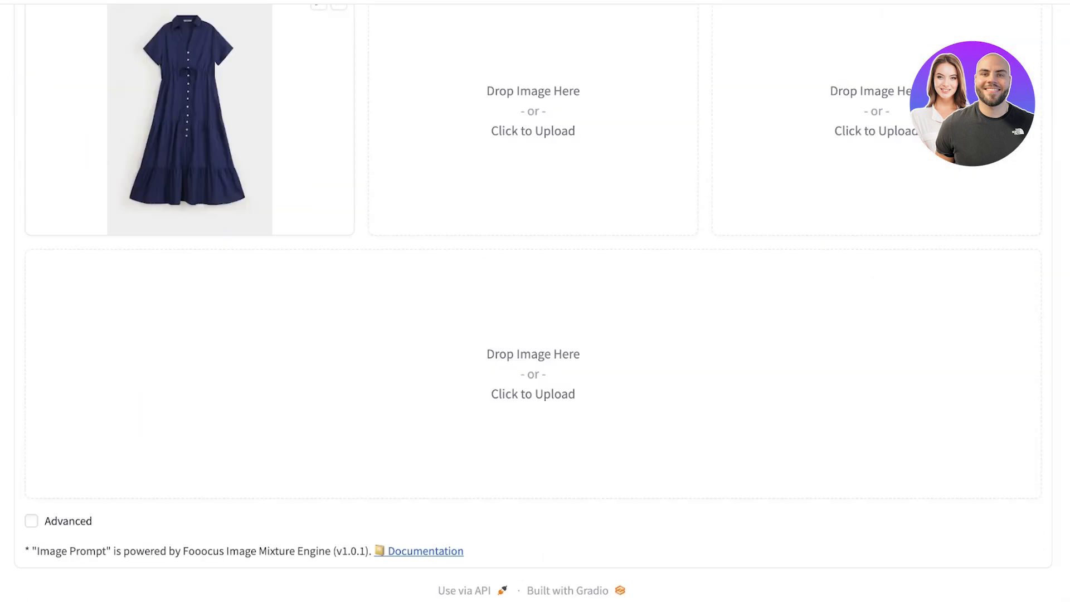
pyautogui.click(31, 522)
pyautogui.scroll(3, 535, 302)
pyautogui.scroll(-6, 535, 301)
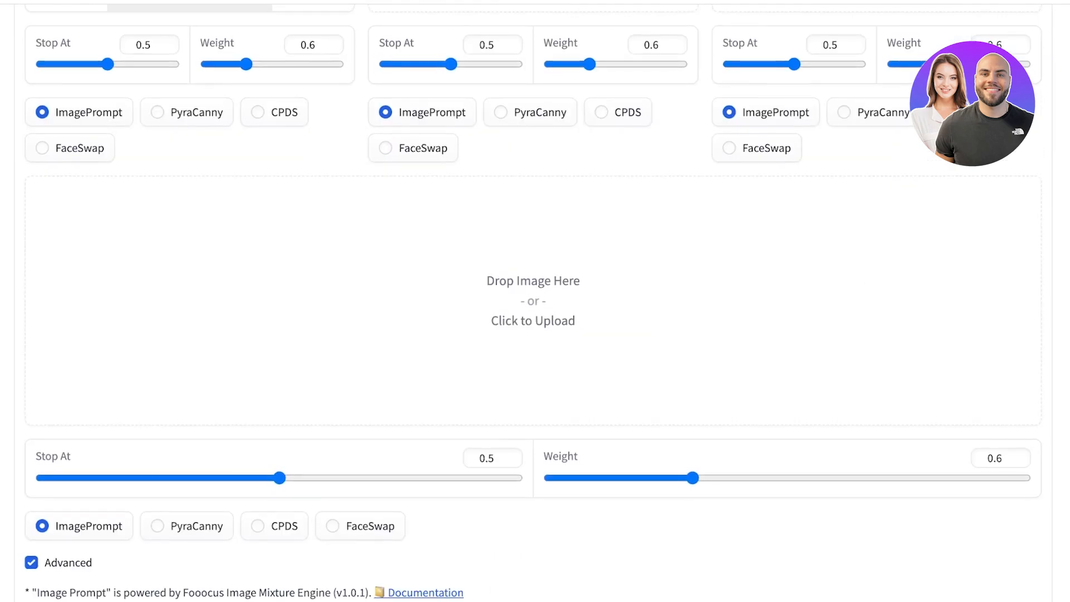
pyautogui.scroll(10, 536, 301)
pyautogui.scroll(-11, 535, 301)
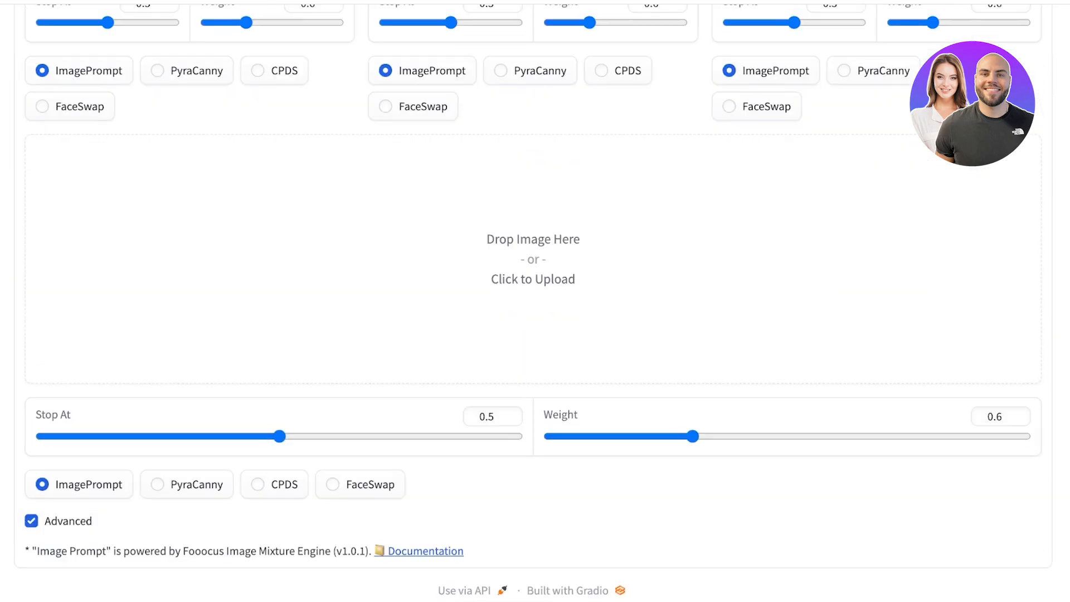
pyautogui.scroll(3, 535, 301)
pyautogui.scroll(-2, 536, 301)
pyautogui.scroll(5, 535, 301)
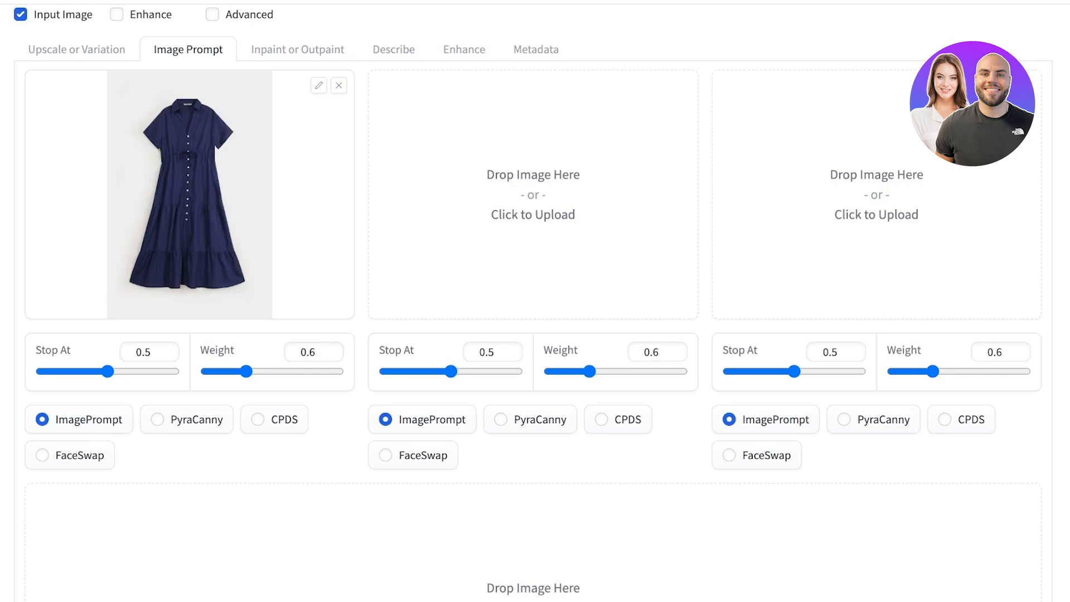
# Set Stop At to 0.85 for the dress image prompt.
pyautogui.click(146, 352)
pyautogui.click(165, 355)
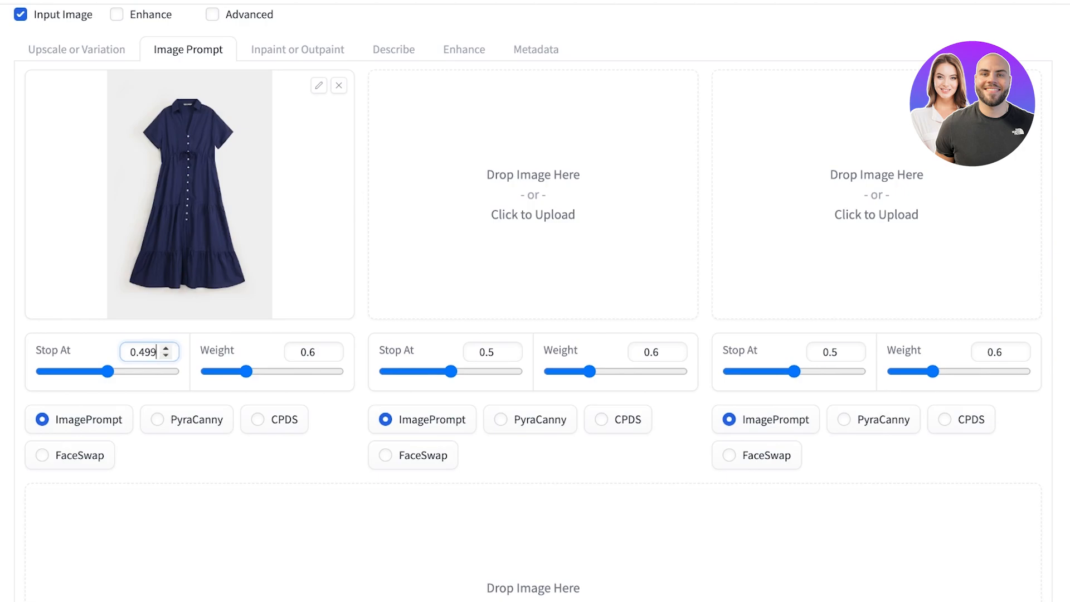
pyautogui.hotkey('ctrl', 'a')
pyautogui.write('0')
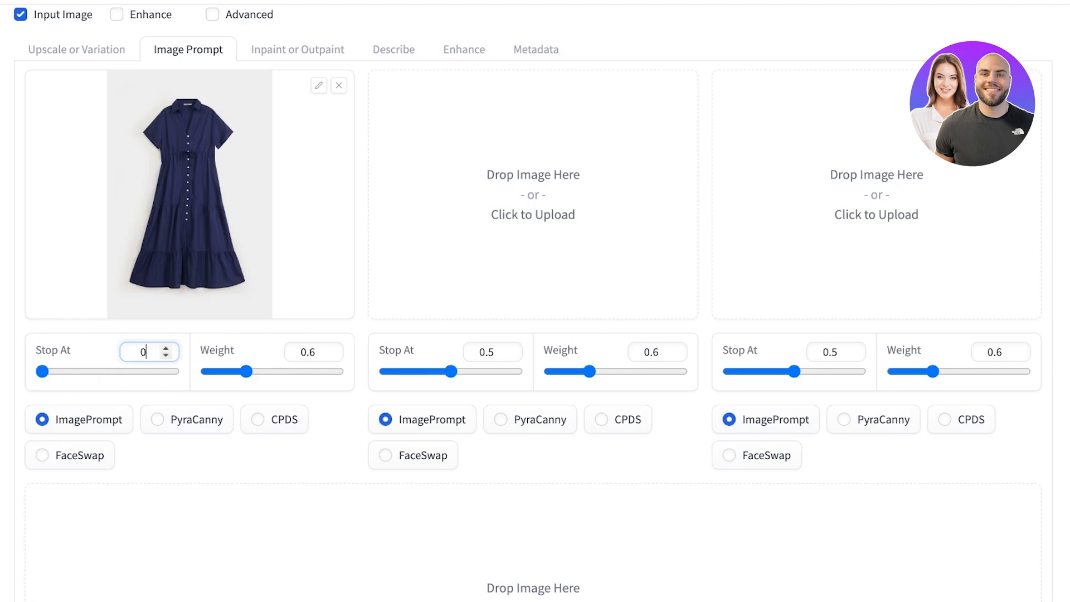
pyautogui.write('.85')
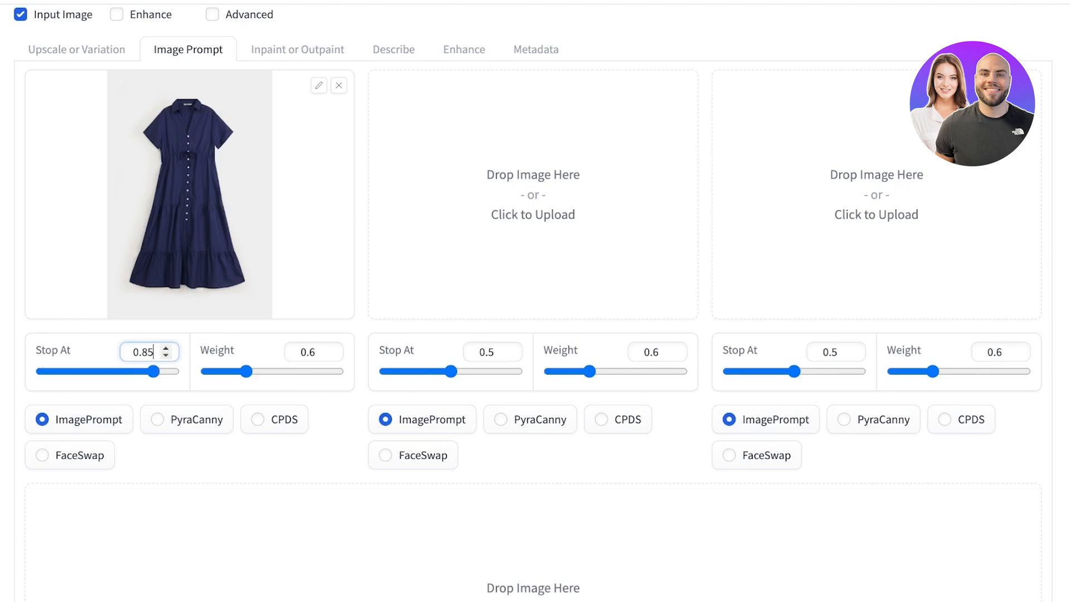
pyautogui.press('Tab')
pyautogui.click(155, 352)
# Set Weight to 0.9 for the dress image prompt.
pyautogui.click(330, 355)
pyautogui.click(330, 348)
pyautogui.click(330, 349)
pyautogui.click(330, 349)
pyautogui.click(330, 348)
pyautogui.moveTo(322, 352); pyautogui.dragTo(293, 352)
pyautogui.write('0.9')
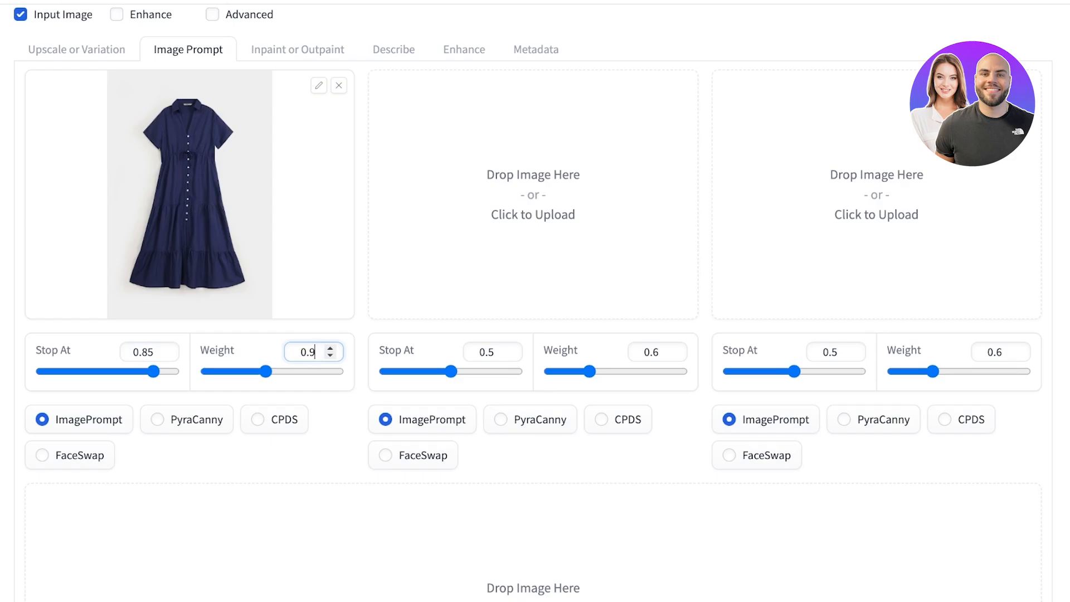
pyautogui.click(533, 215)
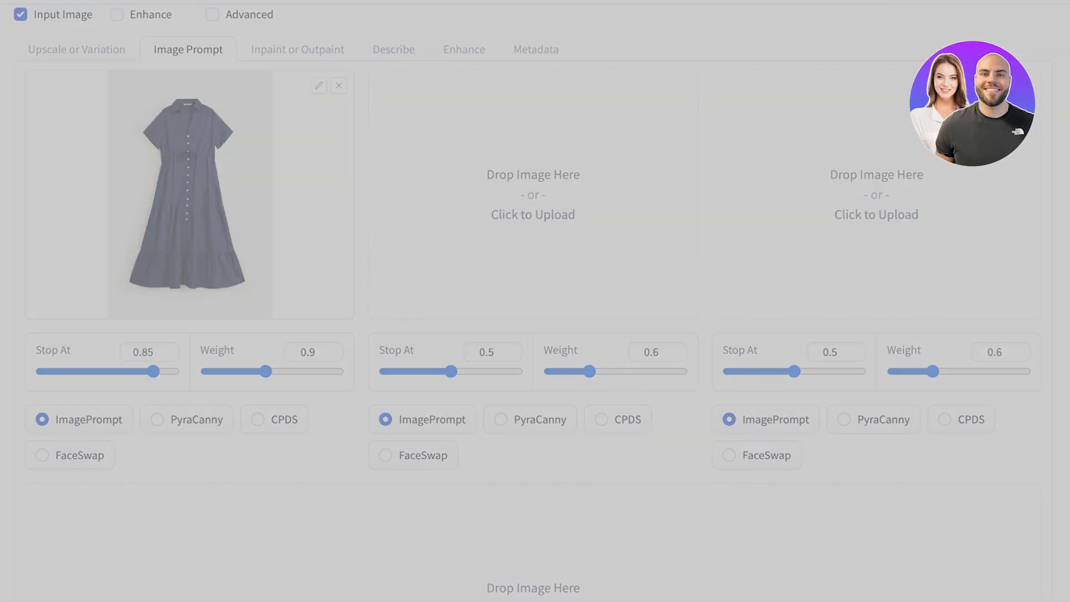
pyautogui.press('Escape')
pyautogui.scroll(1, 533, 267)
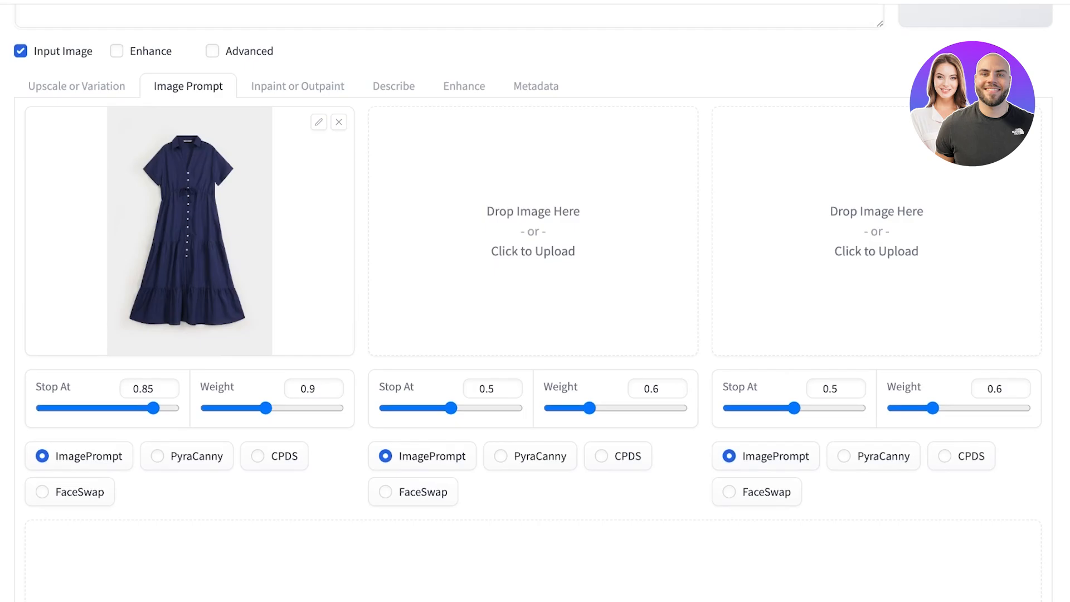
pyautogui.scroll(-7, 534, 301)
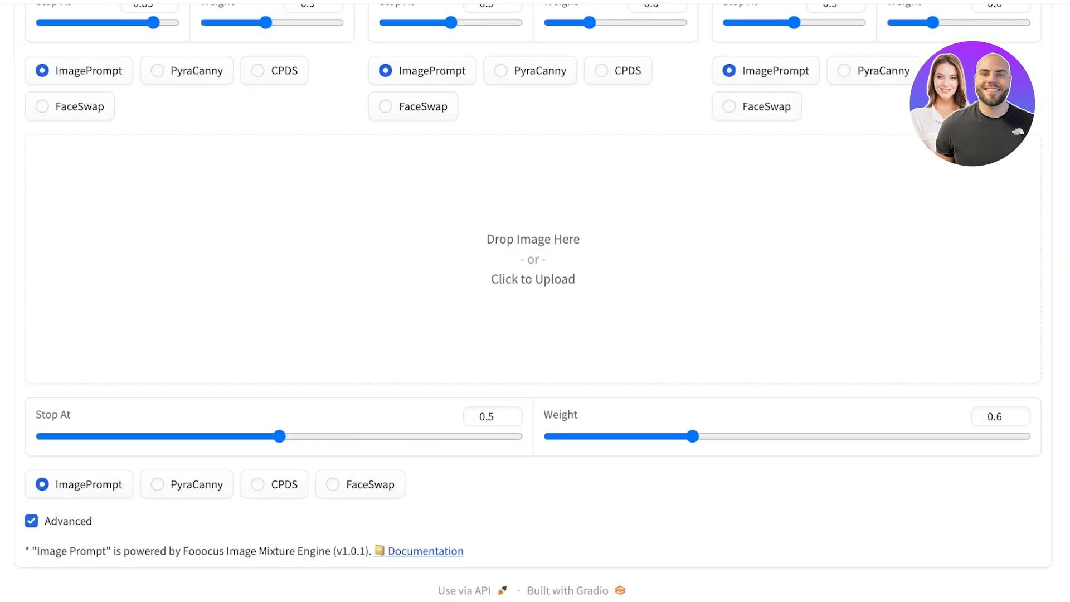
pyautogui.scroll(7, 534, 301)
pyautogui.scroll(-7, 533, 301)
# Turn off the advanced options for the image prompts.
pyautogui.click(31, 521)
pyautogui.scroll(3, 533, 301)
pyautogui.scroll(-3, 533, 302)
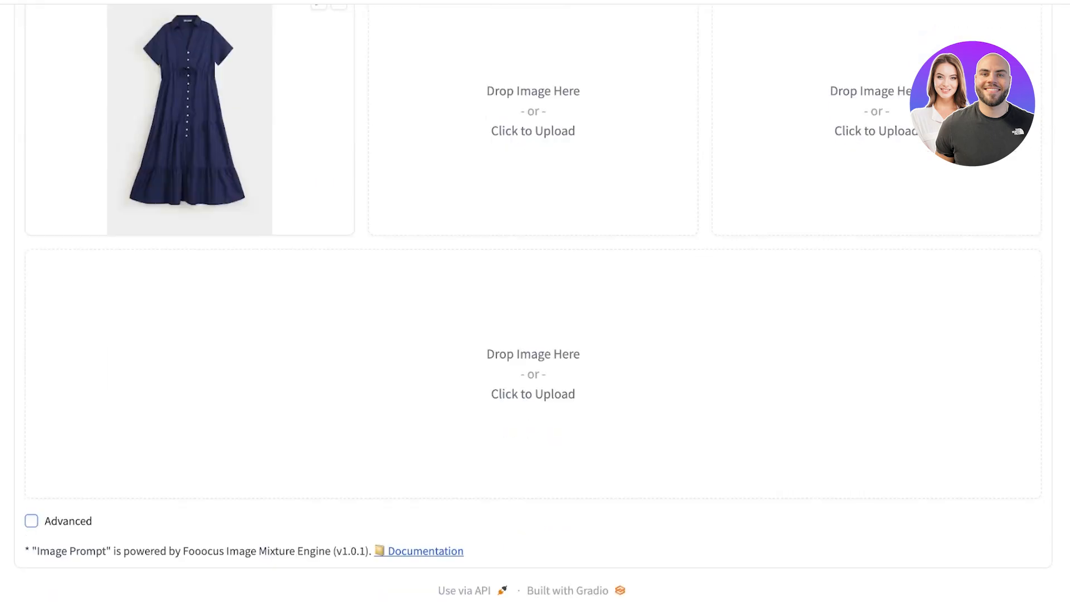
# Turn on the advanced image prompt options again and set the dress image's Stop At to 0.85.
pyautogui.click(31, 522)
pyautogui.scroll(3, 533, 301)
pyautogui.click(149, 443)
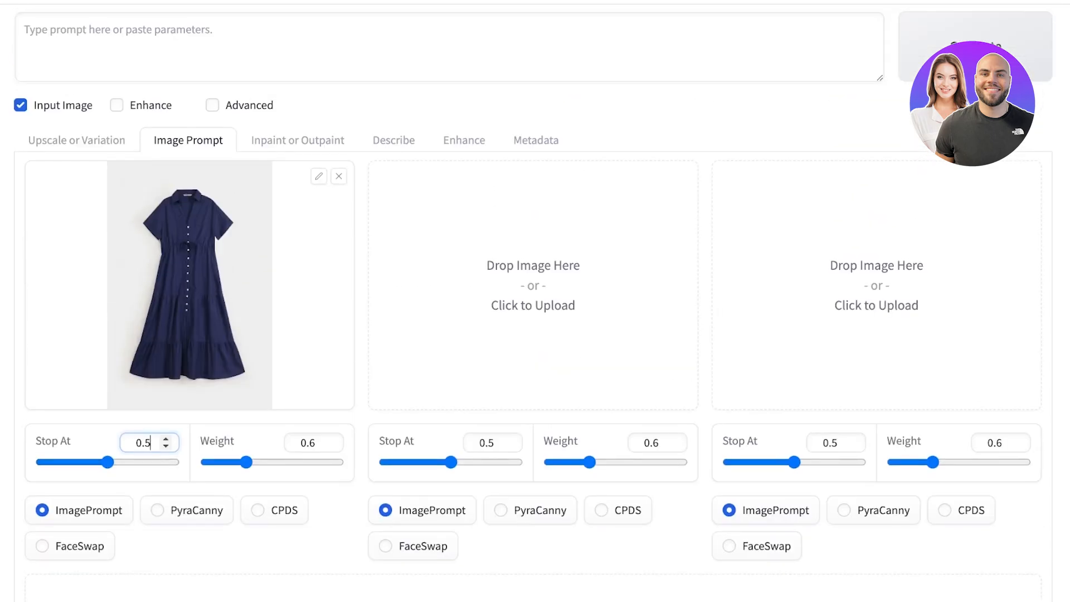
pyautogui.press('BackSpace')
pyautogui.write('85')
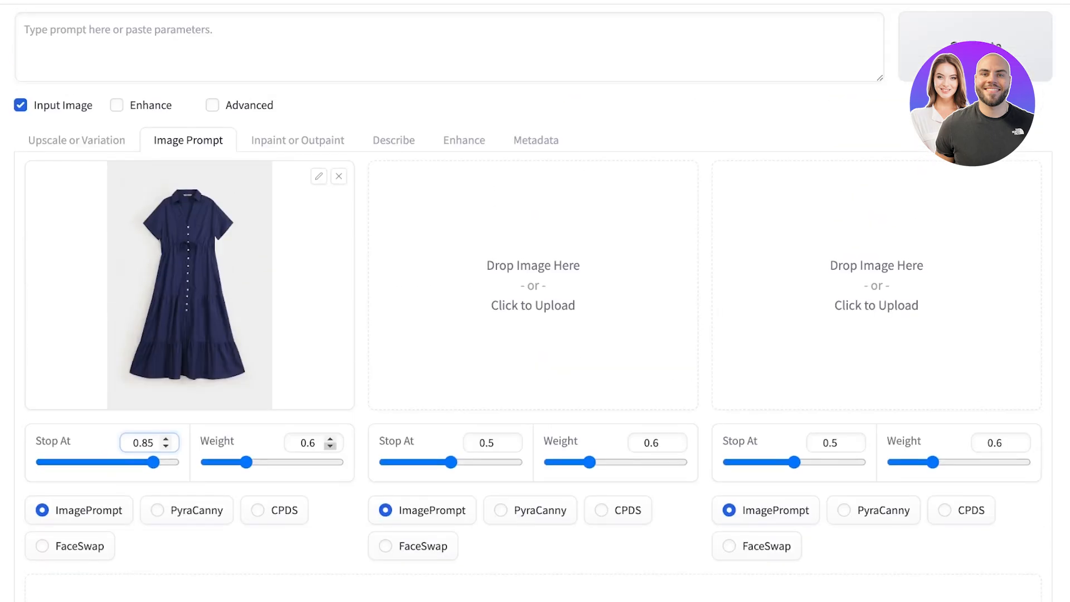
# Set the dress image prompt's Weight to 0.9.
pyautogui.click(330, 446)
pyautogui.doubleClick(307, 443)
pyautogui.write('0')
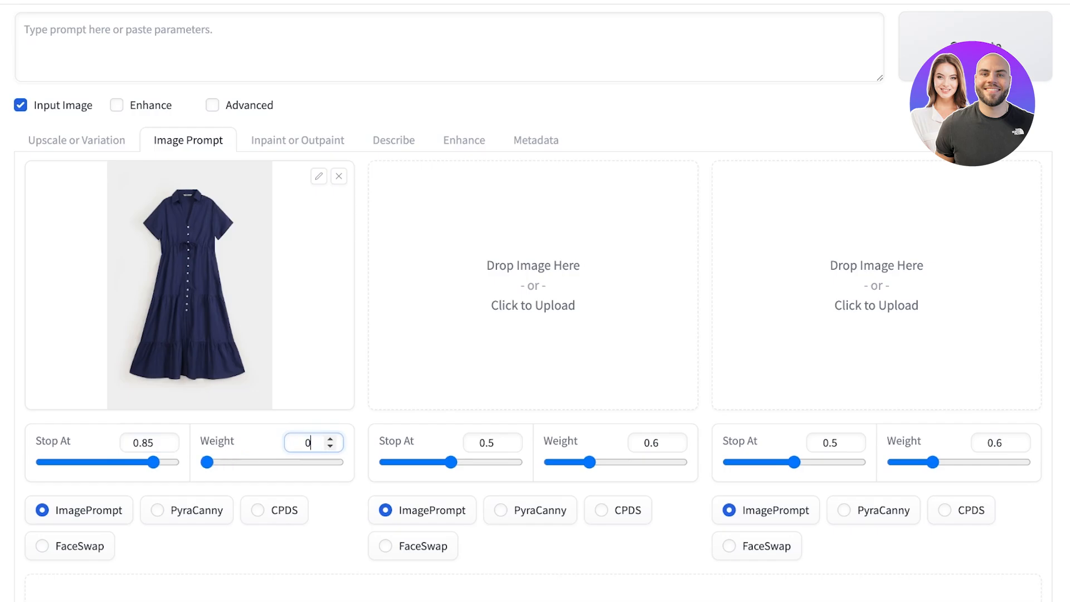
pyautogui.write('.9')
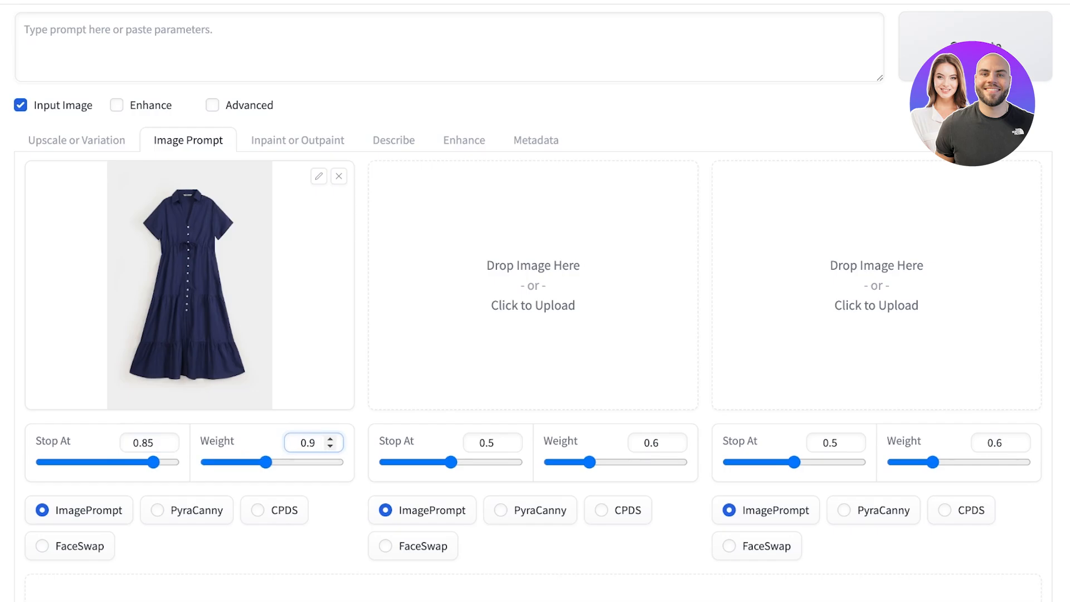
# Enter a prompt for a full-length shot of a standing female model against light gray, wearing a knee-length button-down denim dress and white sneakers.
pyautogui.scroll(8, 535, 301)
pyautogui.click(449, 472)
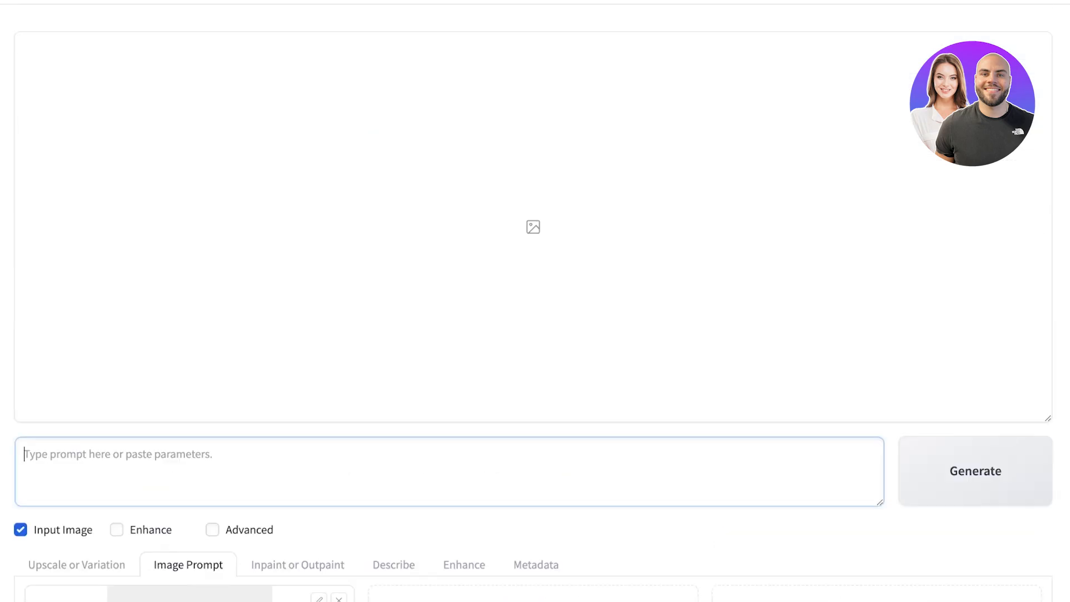
pyautogui.scroll(-1, 534, 303)
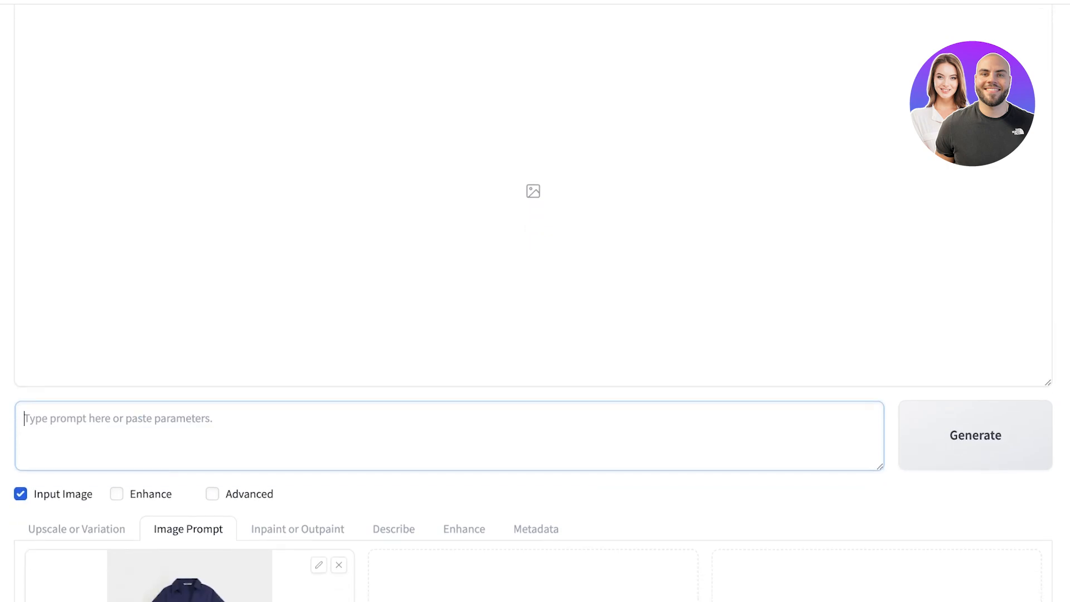
pyautogui.scroll(-9, 533, 301)
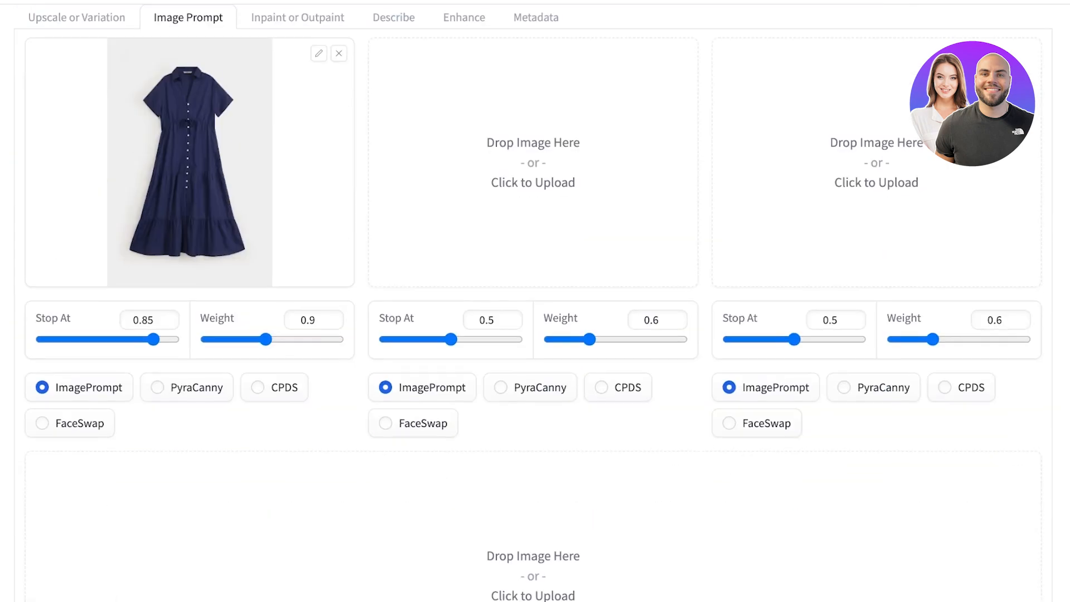
pyautogui.scroll(8, 533, 301)
pyautogui.scroll(-1, 533, 301)
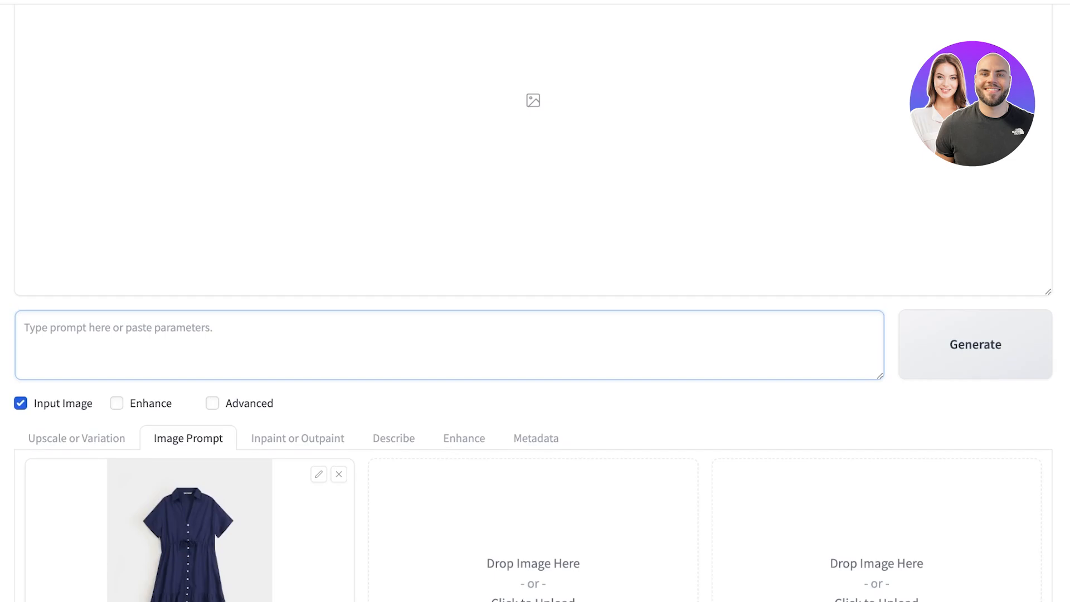
pyautogui.scroll(-1, 534, 302)
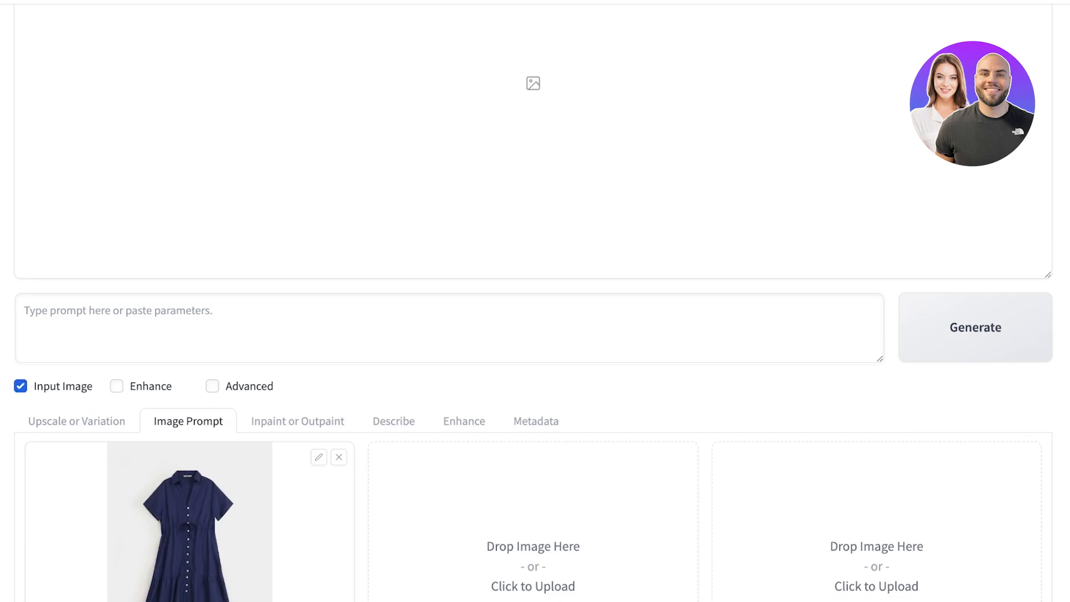
pyautogui.click(449, 328)
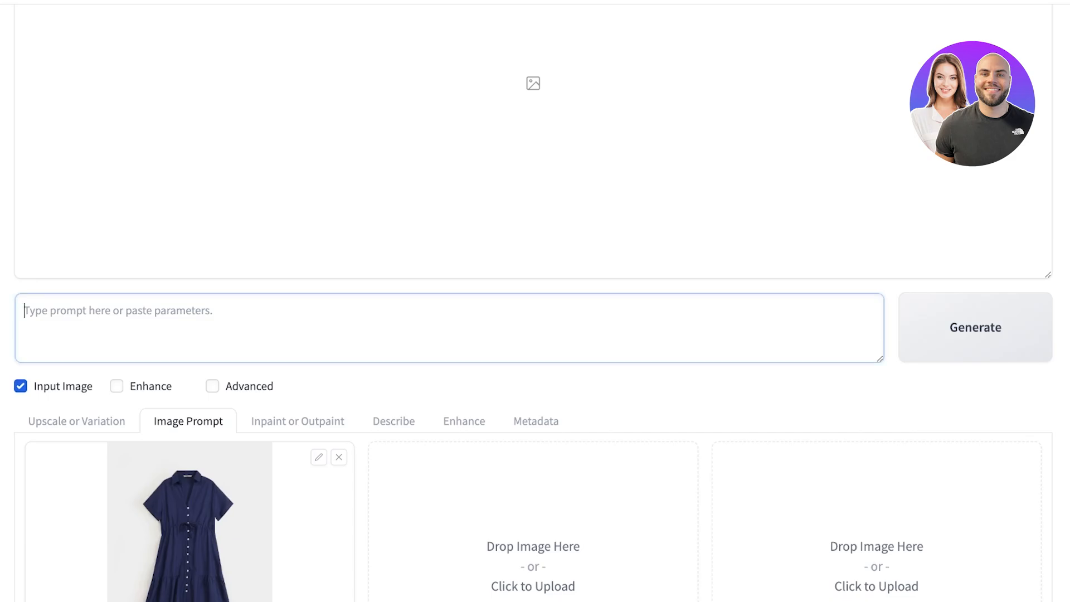
pyautogui.write('Full-Length shot of a female model in a standing upright pose, against a light gray background, wearing a knee-length button-down dress made of denim fabric. The dress has elbow-length sleeves, a collar, and a belt tied at the waist. The model has straight, dark hair parted in the center, and she is wearing large white statement earrings. She is wearing casual white sneakers. Her hands are by her sides, and her posture is relaxed with a neutral facial expression.')
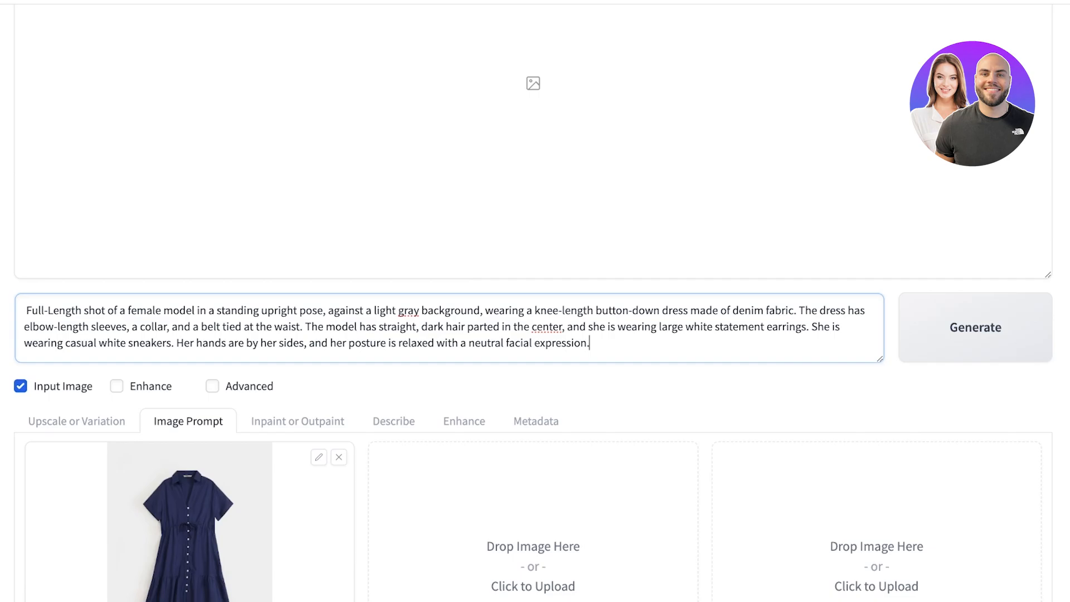
# Replace the dress material in the prompt with "cotton fabric".
pyautogui.scroll(-4, 533, 334)
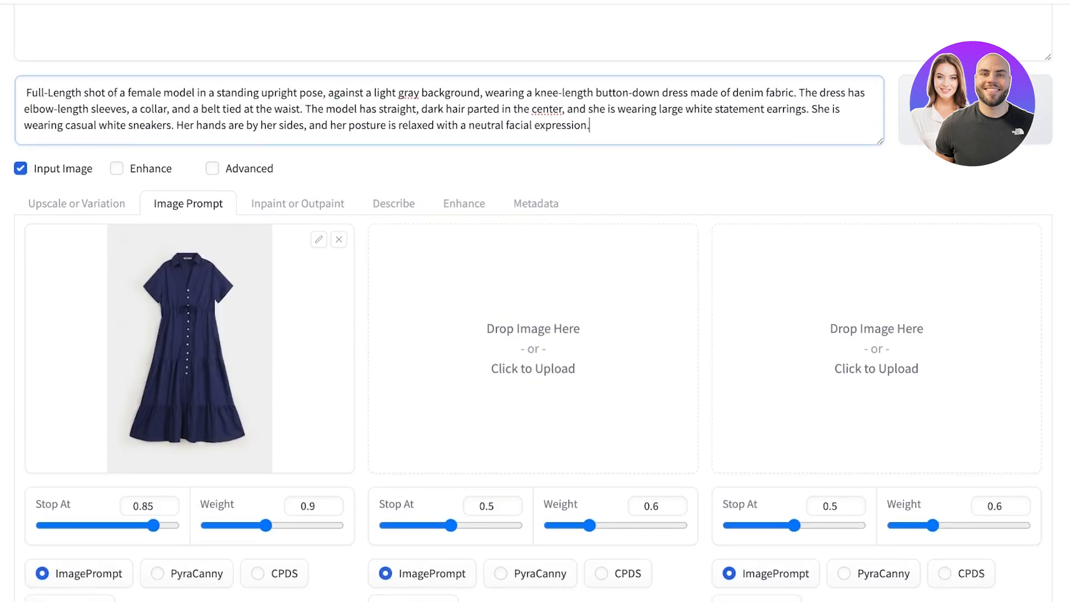
pyautogui.scroll(3, 533, 334)
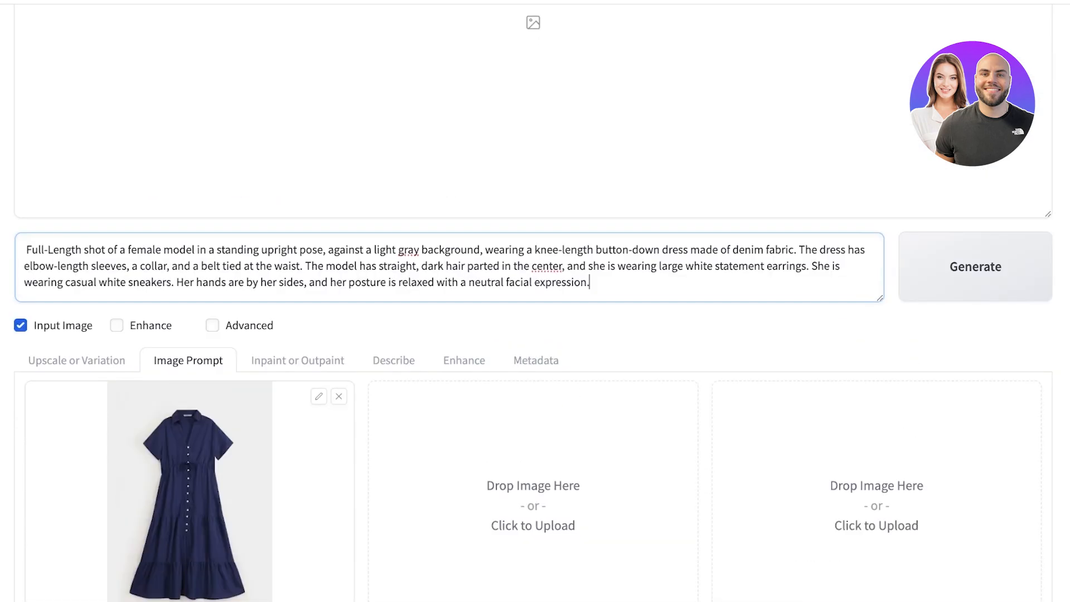
pyautogui.moveTo(734, 249); pyautogui.dragTo(794, 250)
pyautogui.write('cotton fabri')
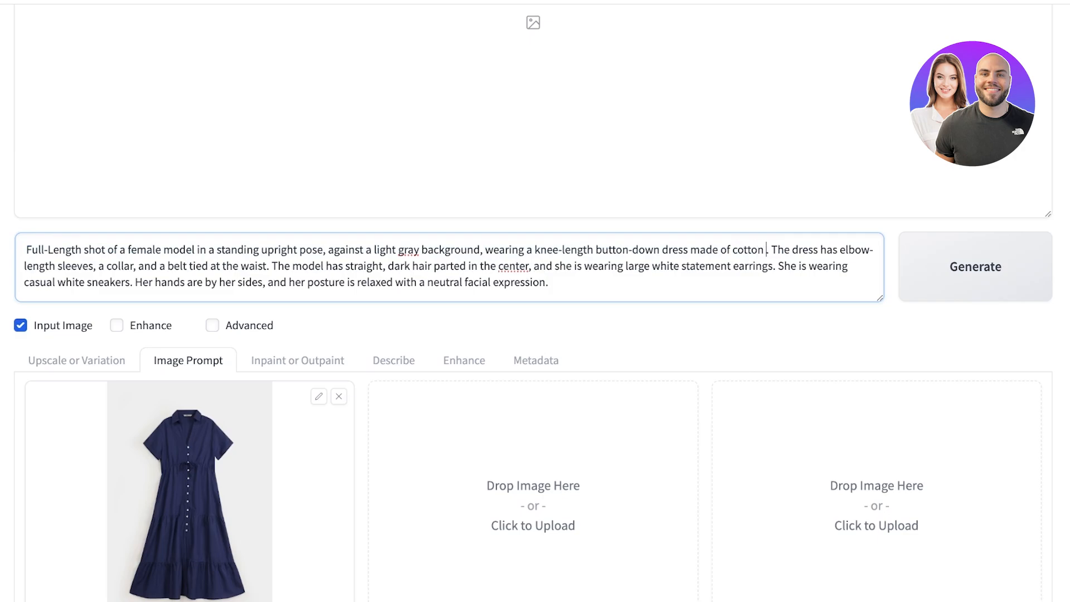
pyautogui.write('c')
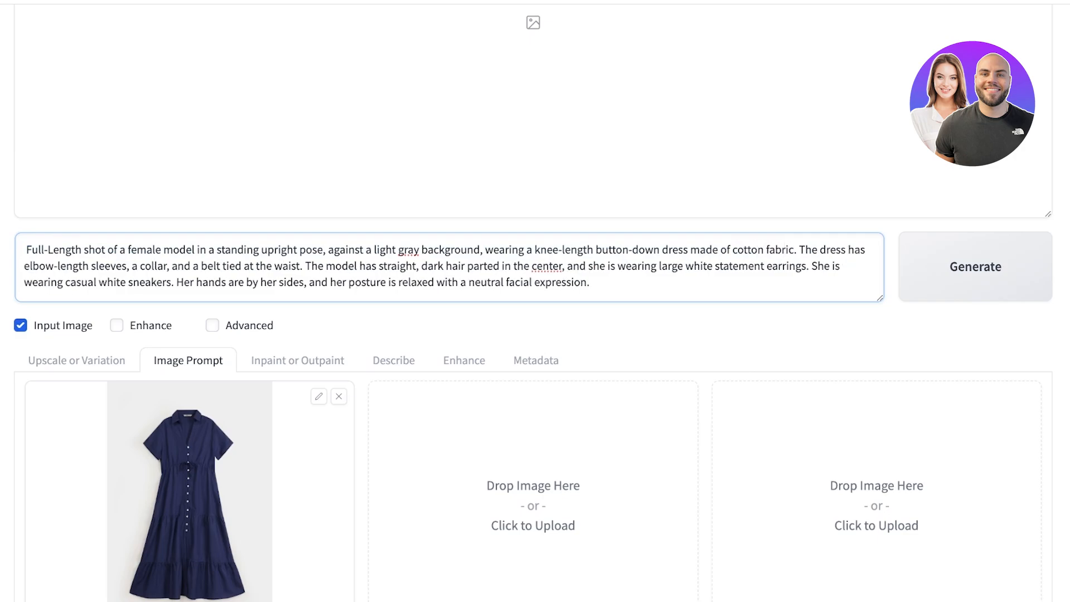
# Change the sleeve description in the prompt from elbow-length to "half- sleeves".
pyautogui.press('BackSpace')
pyautogui.press('BackSpace')
pyautogui.press('BackSpace')
pyautogui.press('BackSpace')
pyautogui.press('BackSpace')
pyautogui.press('BackSpace')
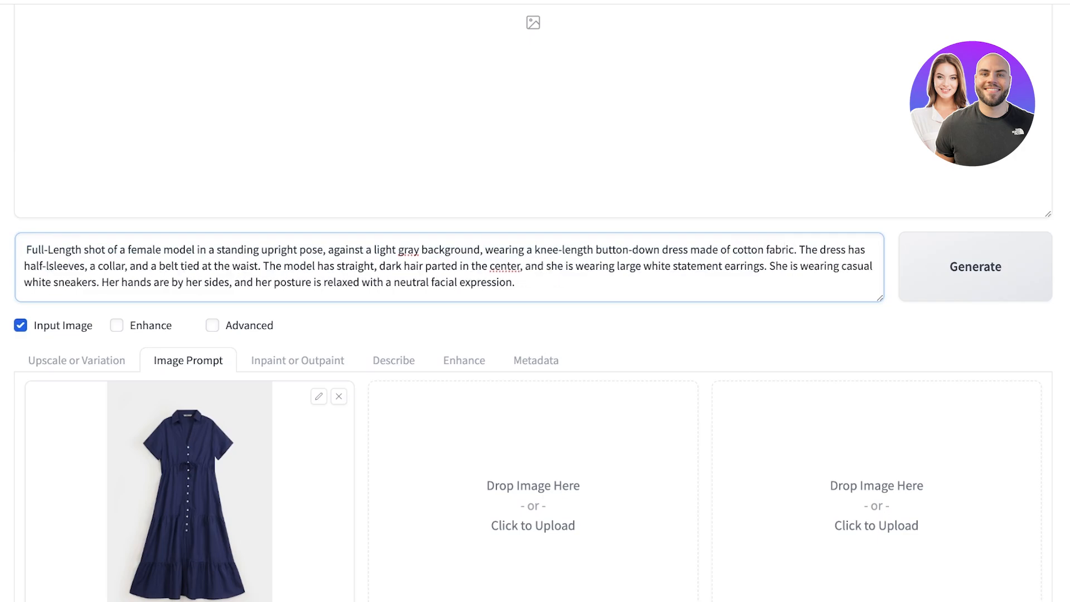
pyautogui.press('BackSpace')
pyautogui.press('BackSpace')
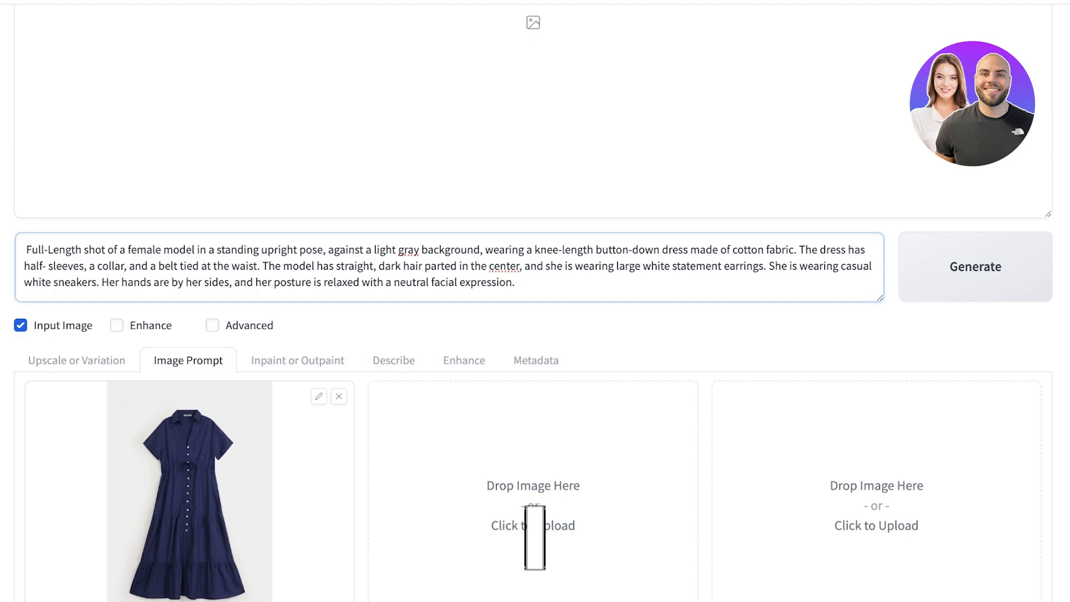
# Generate the images from the text prompt and the dress image prompt.
pyautogui.click(976, 267)
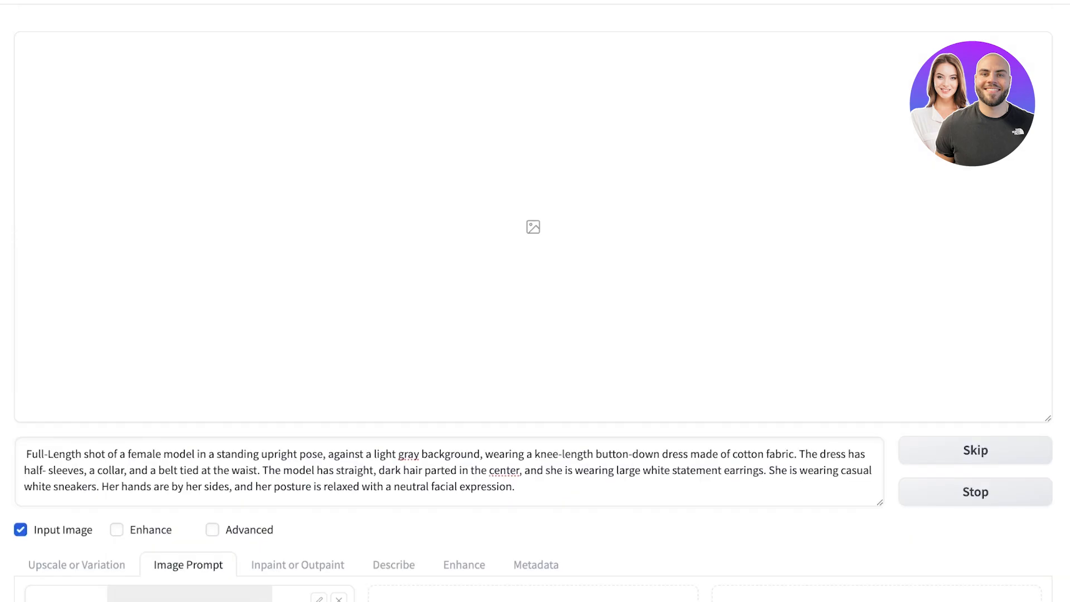
pyautogui.scroll(-10, 535, 301)
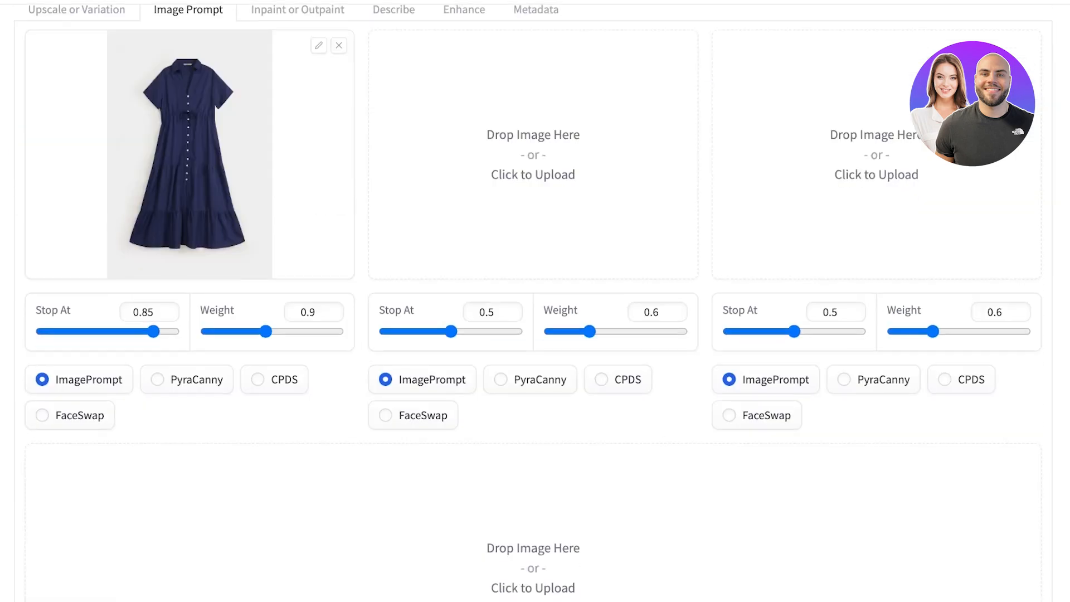
pyautogui.scroll(-5, 535, 301)
pyautogui.scroll(15, 536, 301)
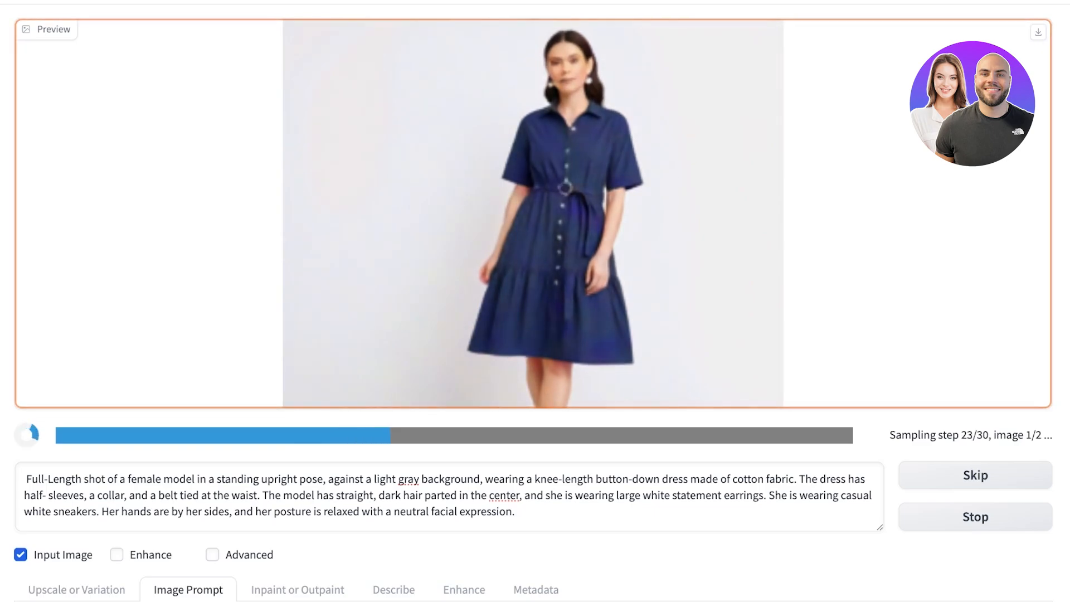
pyautogui.scroll(-4, 536, 301)
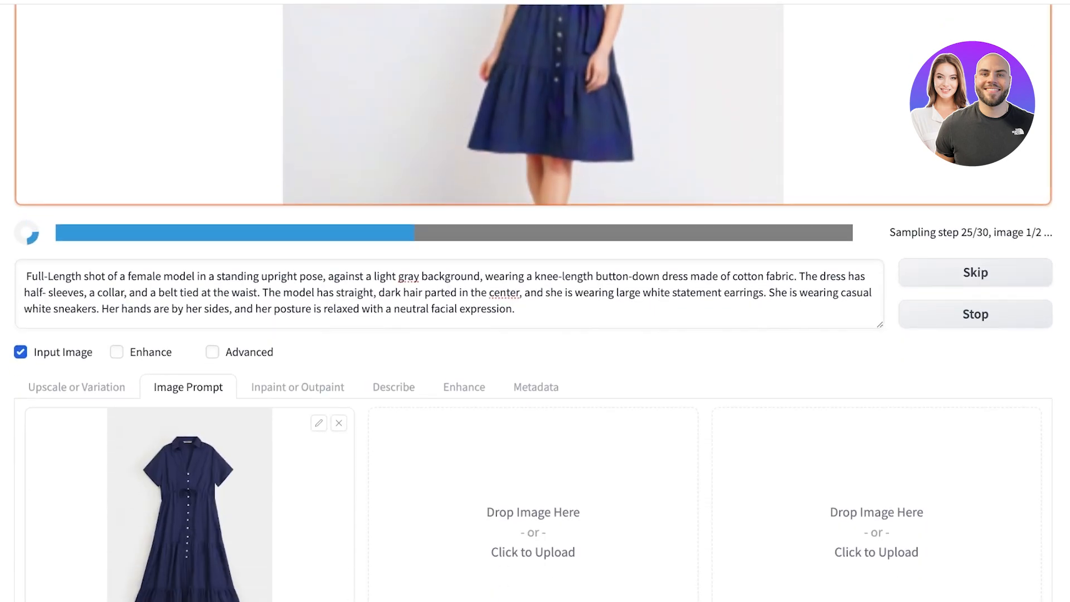
pyautogui.scroll(-1, 535, 301)
pyautogui.scroll(5, 536, 301)
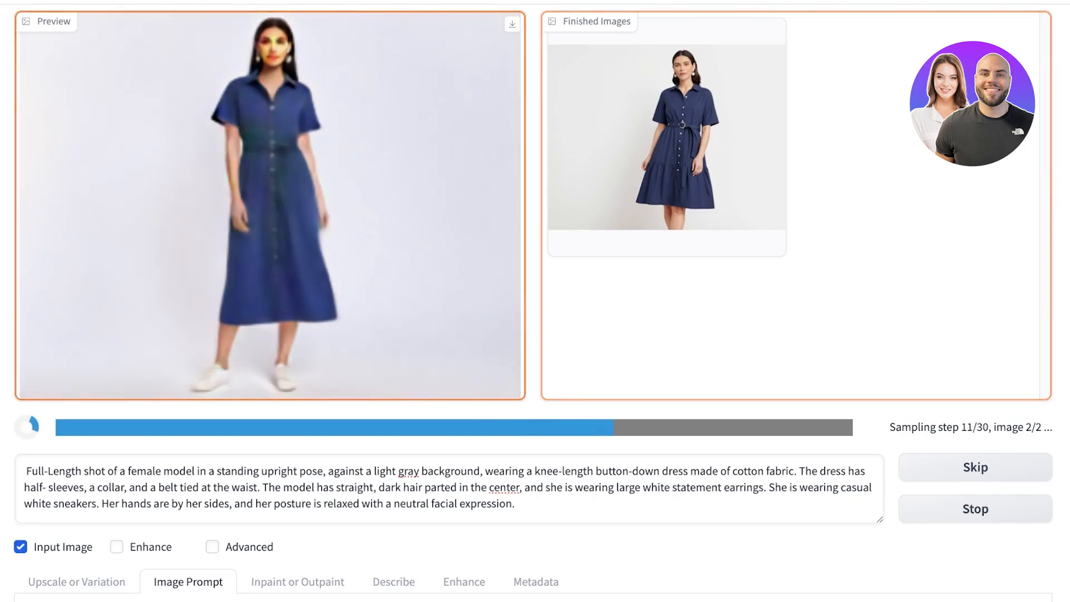
# Enlarge the first finished image and compare its dress with the uploaded dress photo and the running preview.
pyautogui.click(667, 137)
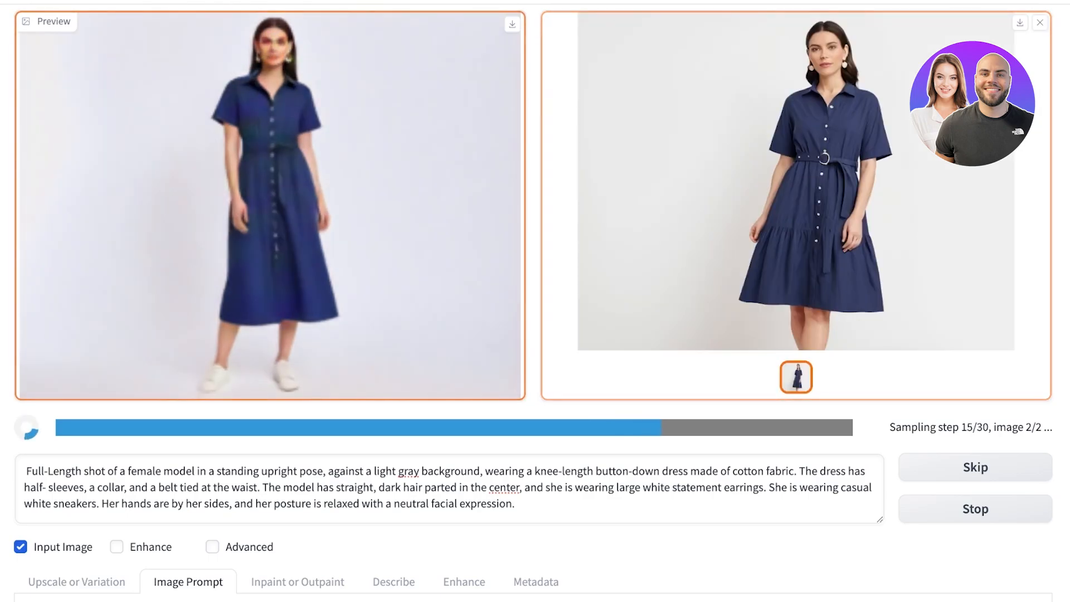
pyautogui.scroll(-5, 535, 301)
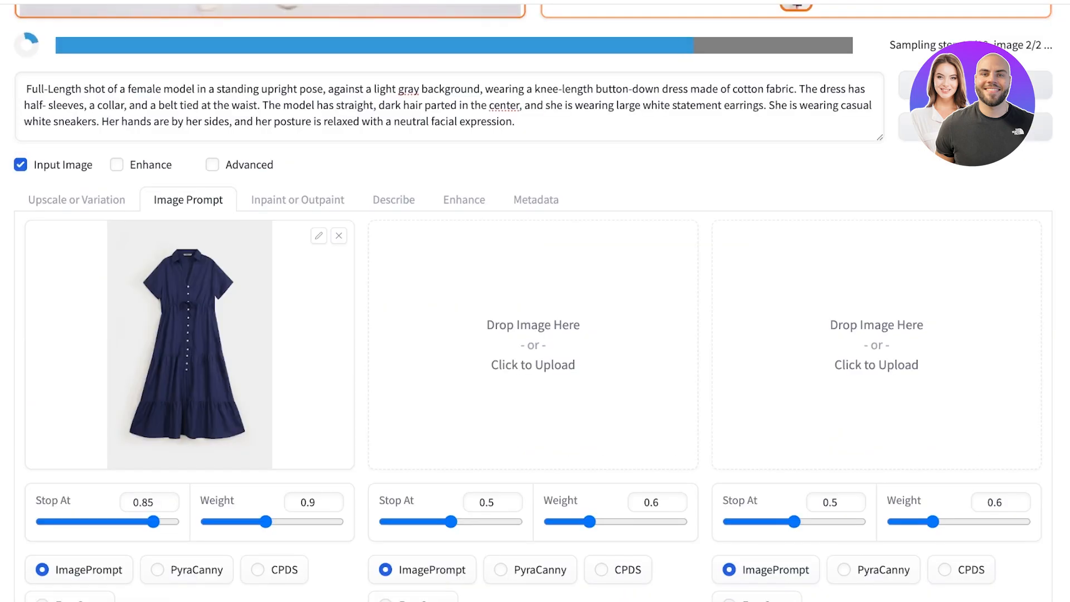
pyautogui.scroll(4, 535, 301)
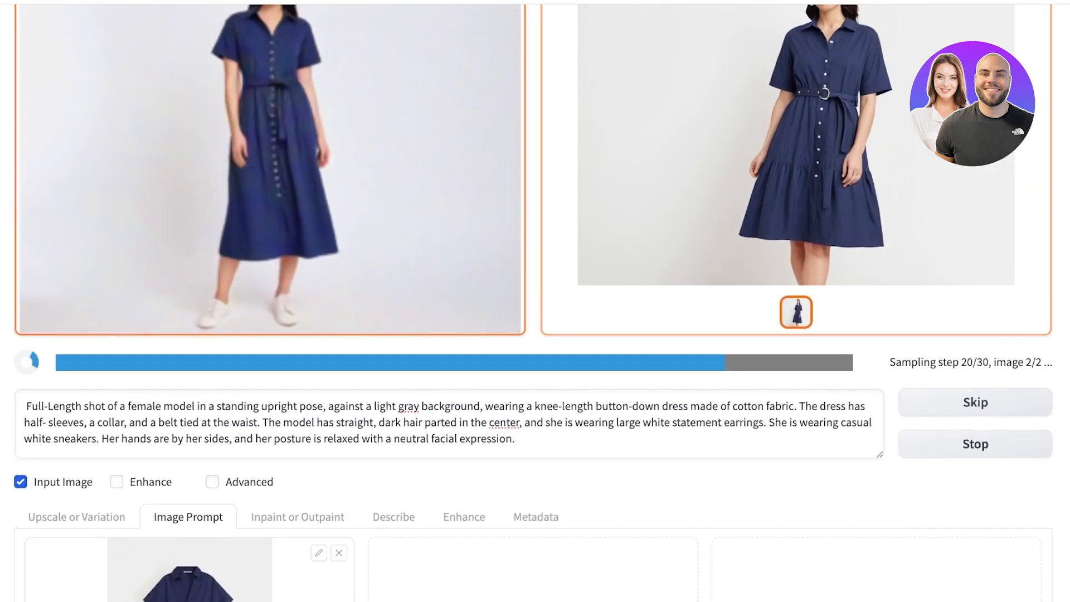
pyautogui.scroll(-5, 535, 301)
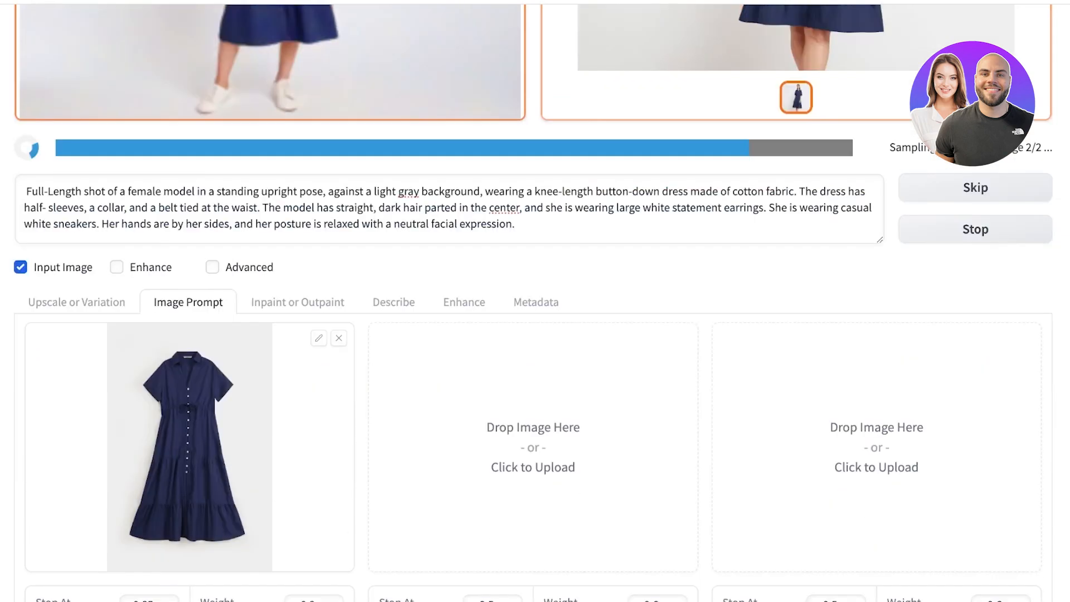
pyautogui.scroll(6, 535, 301)
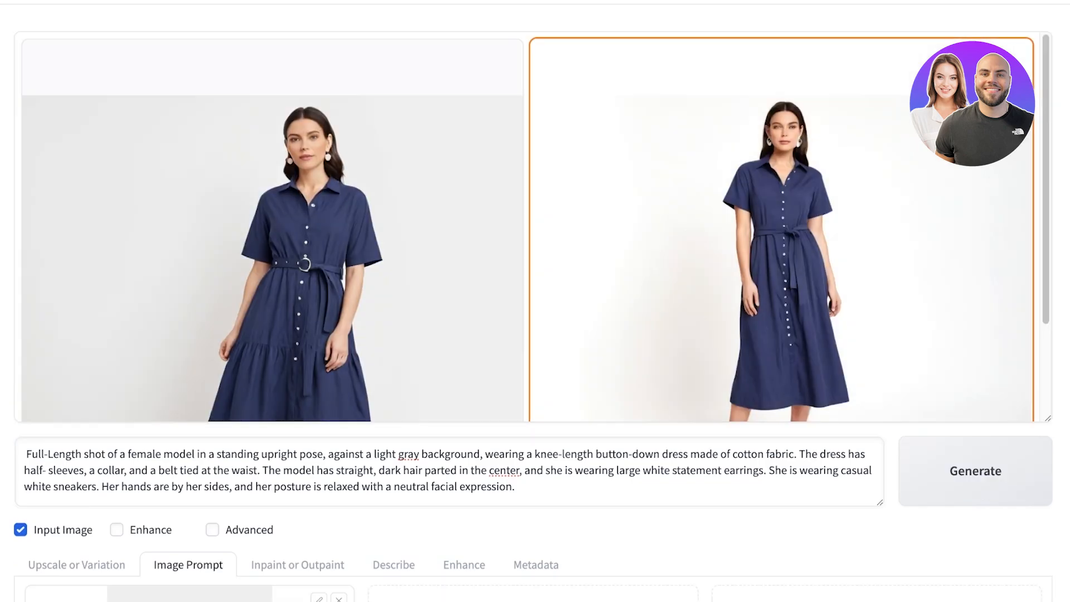
# Enlarge the second generated image, flip to the first one and return to the second.
pyautogui.click(782, 239)
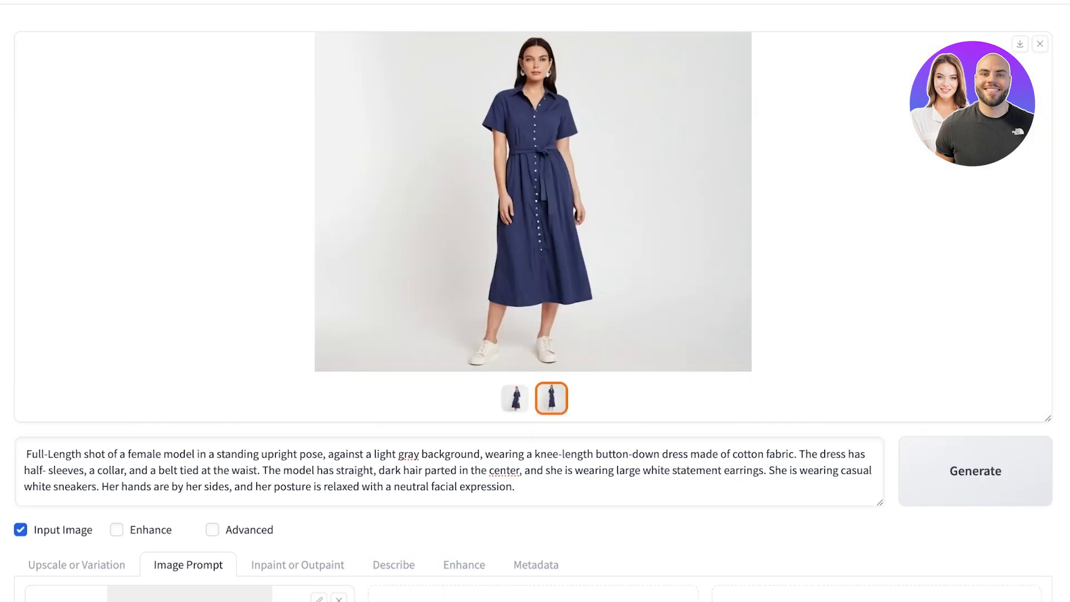
pyautogui.press('Left')
pyautogui.press('Right')
# Turn on the Advanced options and look over the generation settings.
pyautogui.click(213, 530)
pyautogui.scroll(-4, 213, 530)
pyautogui.scroll(4, 535, 301)
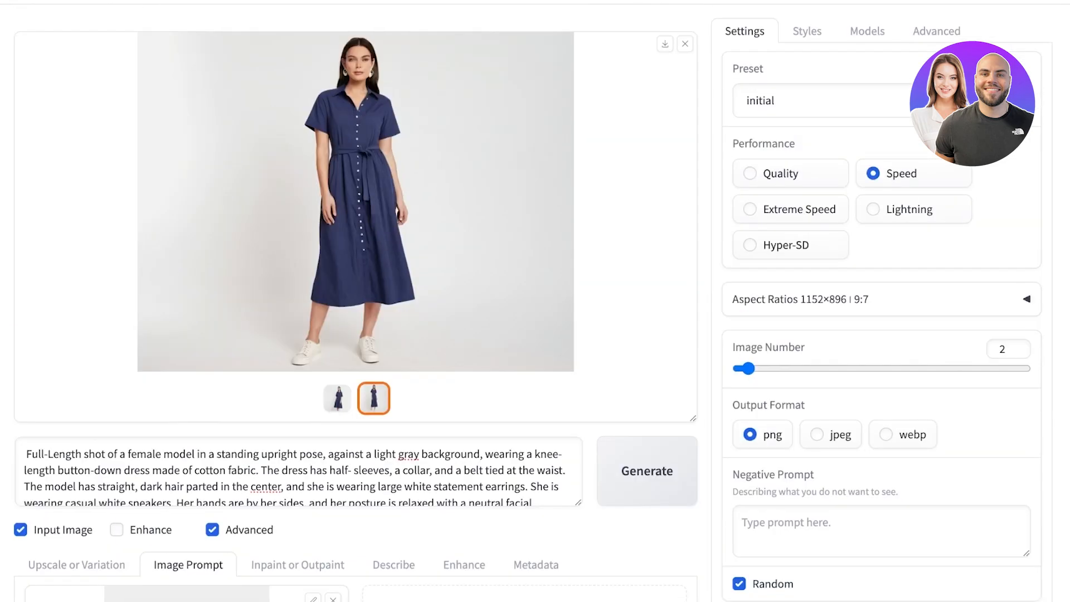
pyautogui.scroll(-1, 881, 362)
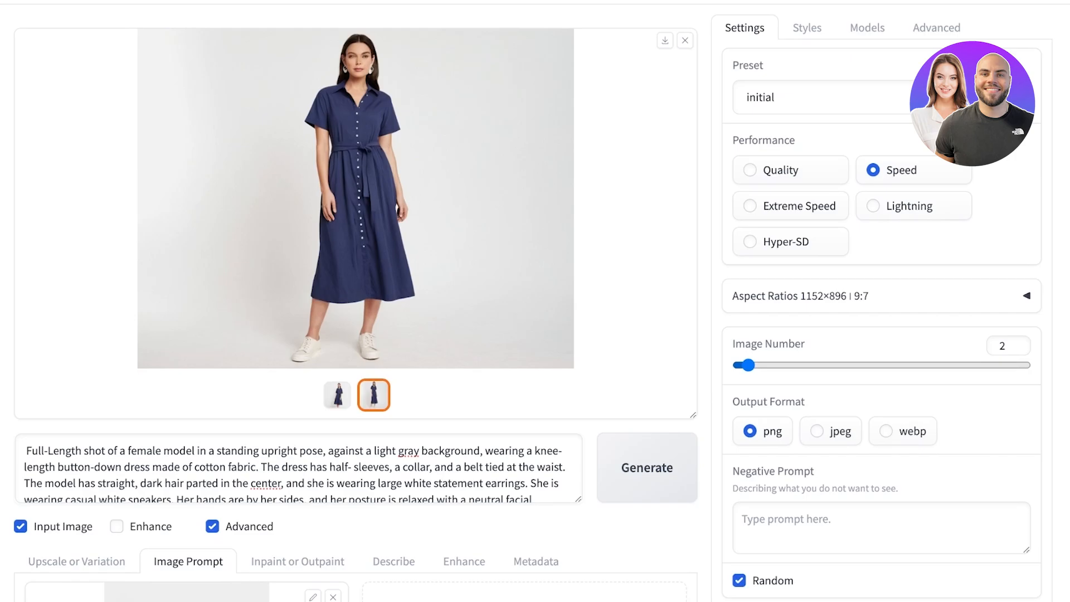
pyautogui.scroll(-3, 535, 302)
pyautogui.scroll(3, 535, 301)
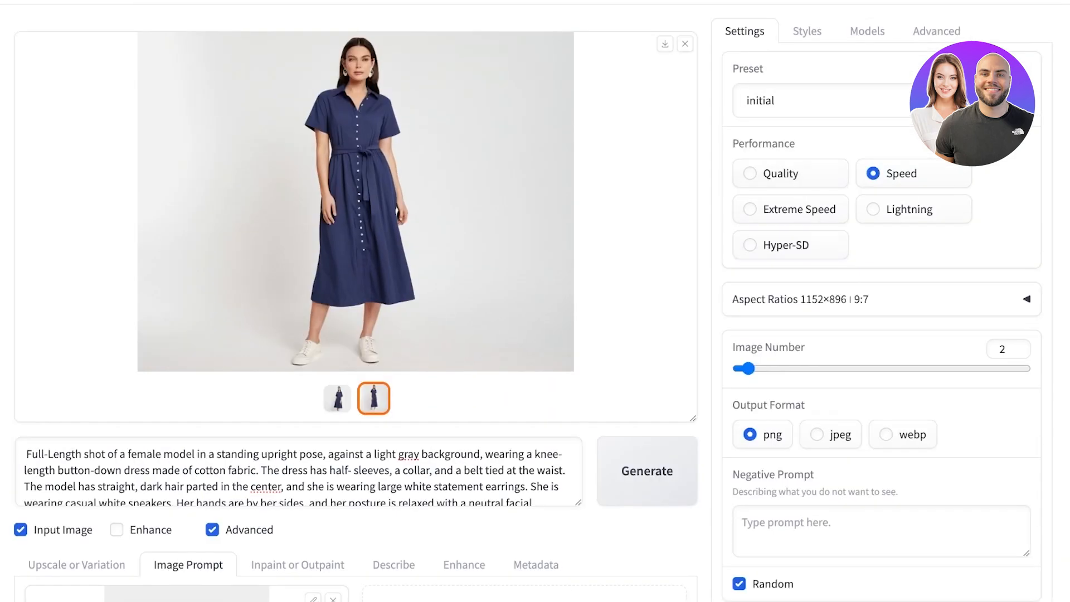
# Try the Quality performance option and switch back to Speed.
pyautogui.click(750, 173)
pyautogui.click(874, 173)
pyautogui.click(751, 173)
pyautogui.click(873, 174)
pyautogui.click(750, 174)
pyautogui.click(874, 174)
# Add the Fooocus Masterpiece, Fooocus Photograph and Fooocus Semi Realistic styles, leaving Fooocus Cinematic off.
pyautogui.click(808, 31)
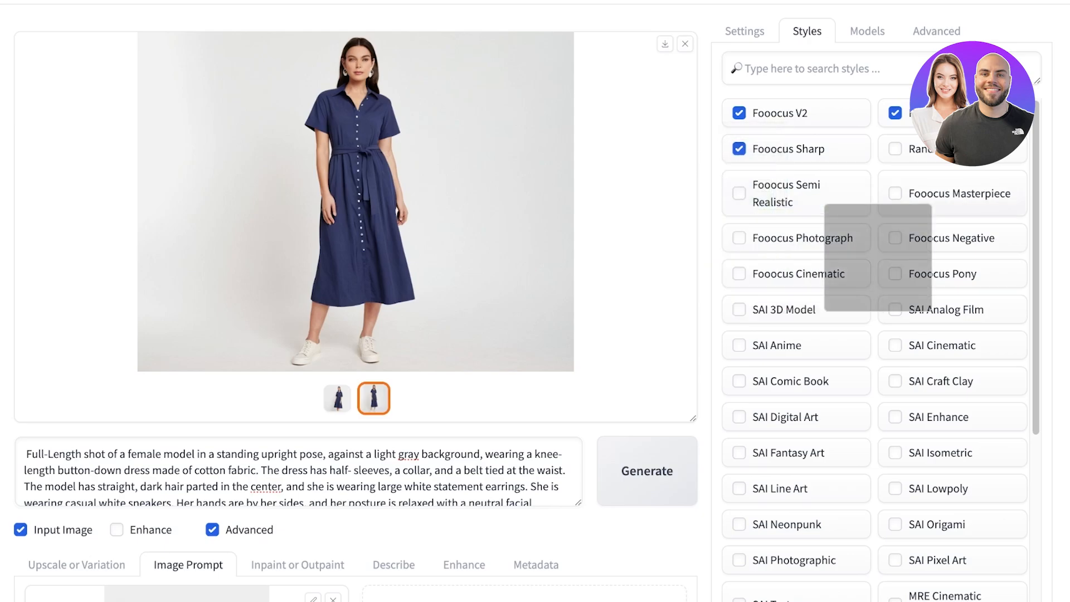
pyautogui.click(942, 189)
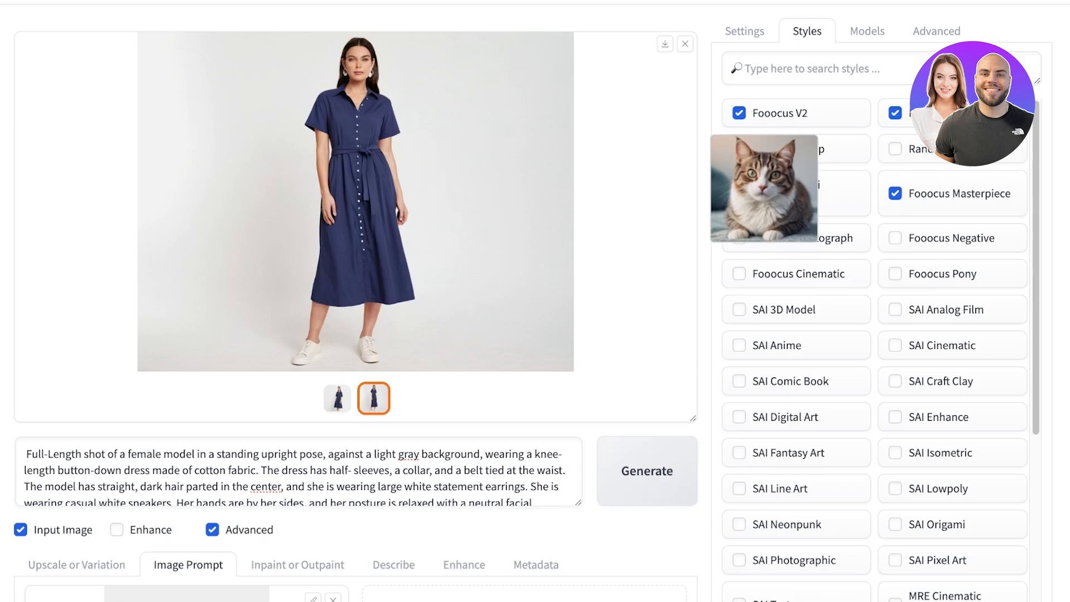
pyautogui.click(810, 238)
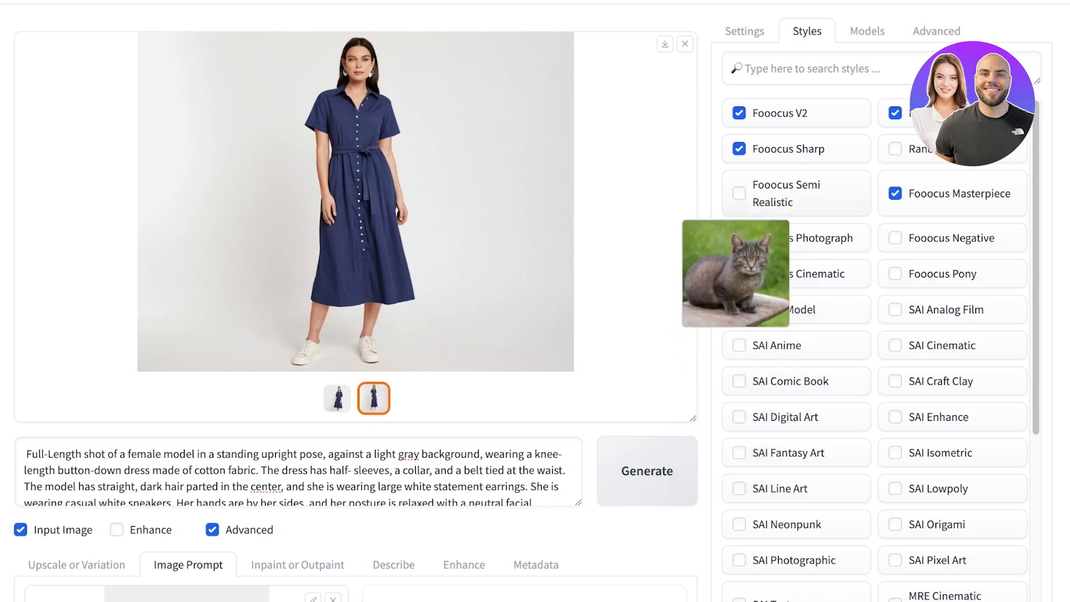
pyautogui.click(786, 195)
pyautogui.click(803, 238)
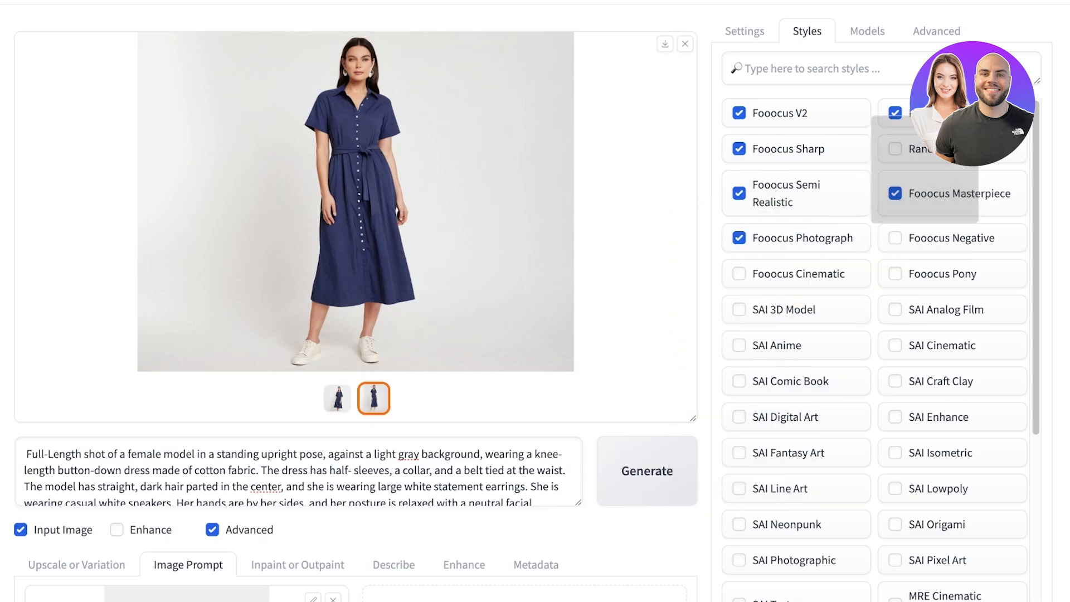
pyautogui.doubleClick(825, 274)
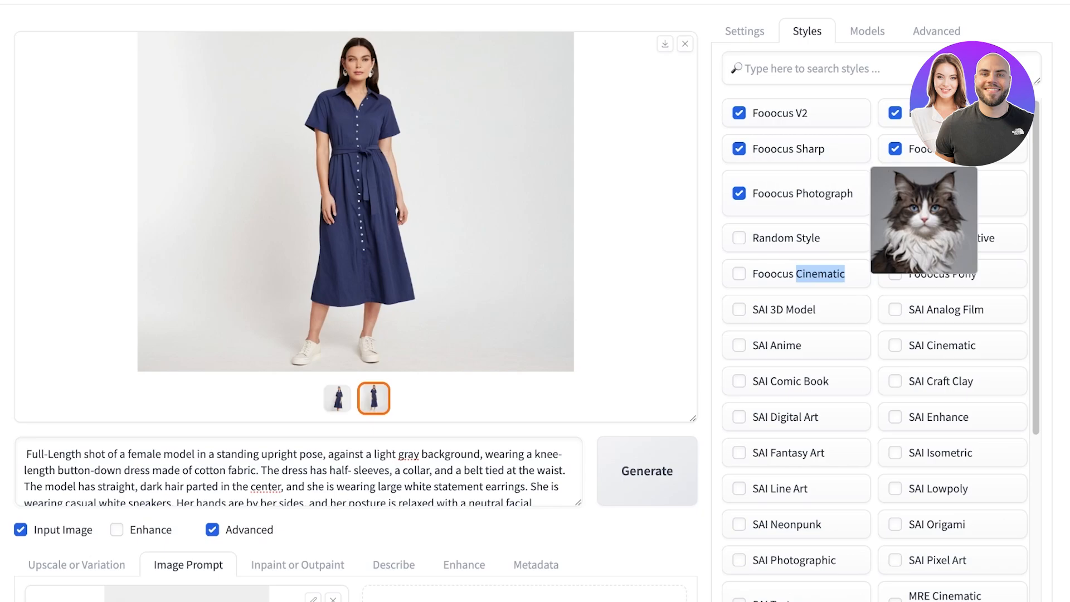
# Remove the dress photo from the first image prompt slot and upload an image file in its place.
pyautogui.scroll(-3, 902, 309)
pyautogui.scroll(-5, 502, 471)
pyautogui.scroll(-2, 502, 334)
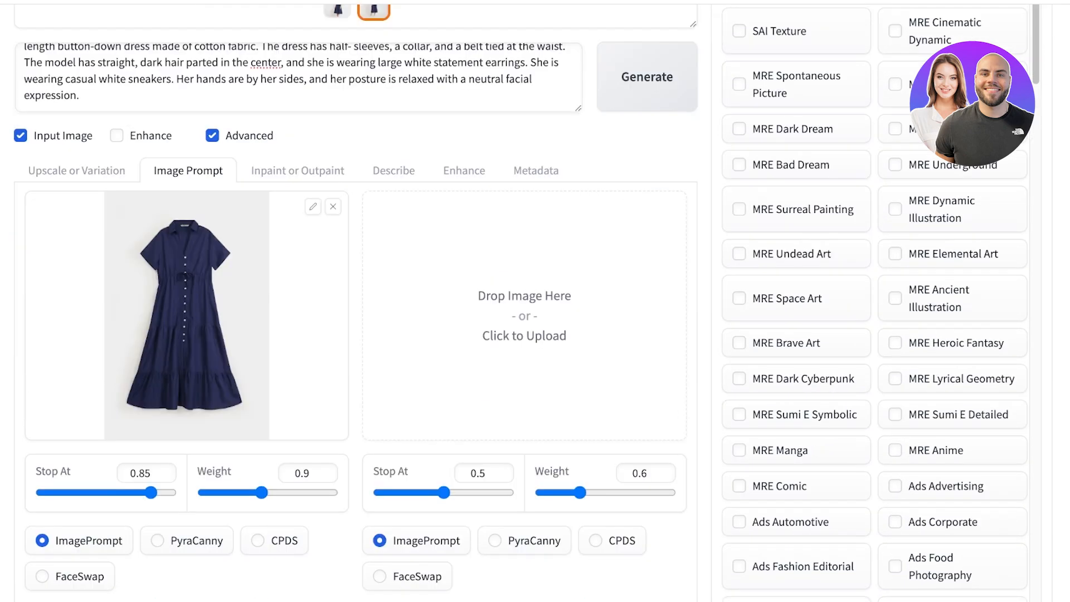
pyautogui.click(333, 207)
pyautogui.click(207, 315)
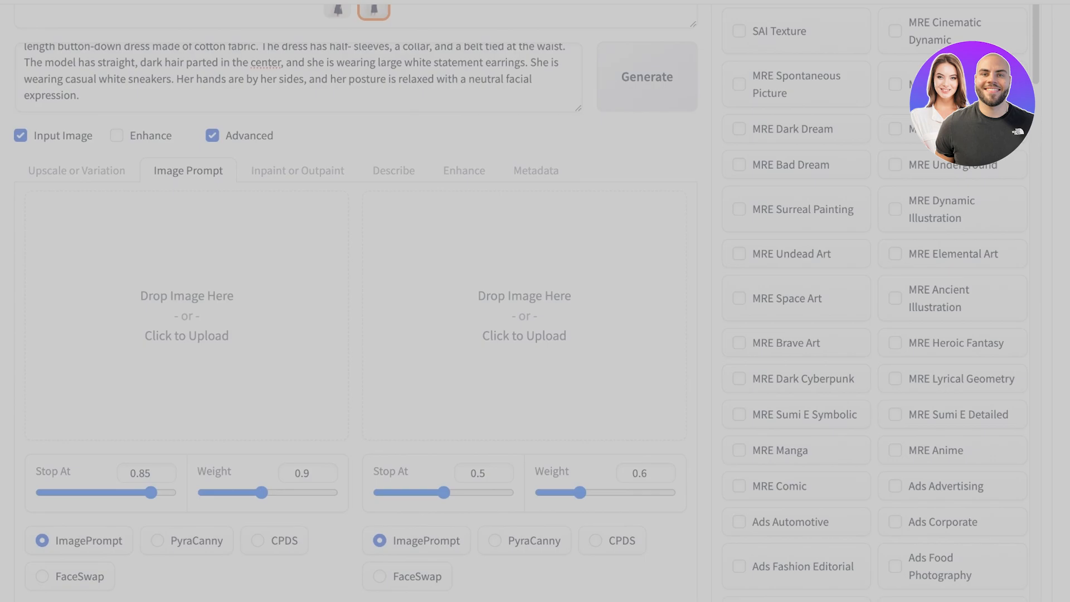
pyautogui.scroll(7, 356, 315)
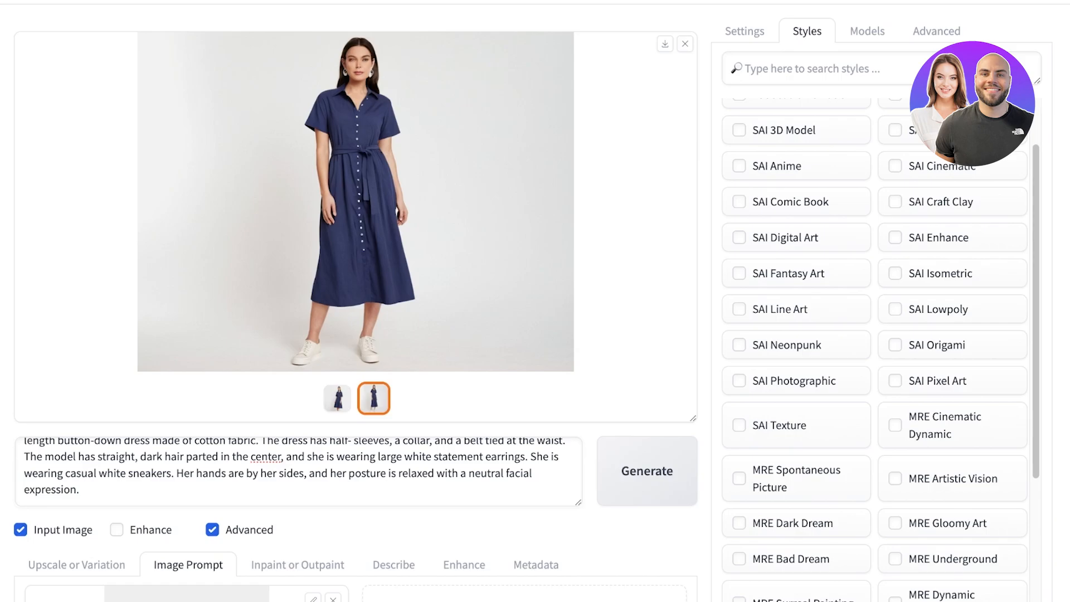
# Replace the whole prompt with a profile angle shot of a female model in a three-quarters pose, wearing a knee-length denim button-down dress against light gray.
pyautogui.click(298, 480)
pyautogui.press('super+a')
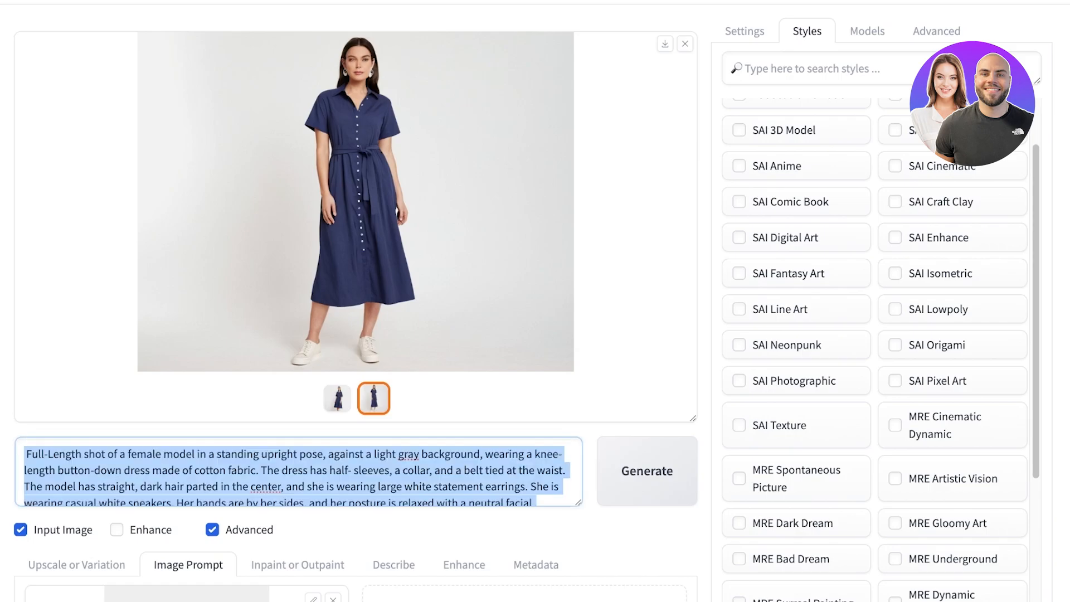
pyautogui.write('A profile angle shot of female model in a three-quarters pose, facing slightly to the right while her body is angled toward the camera. She is wearing a knee-length denim button-down dress with elbow-length sleeves and a belt cinched at the waist. The model has straight, dark hair parted in the center, and she is wearing large white statement earrings. The background is light gray, and her expression is soft, elegant vibe.')
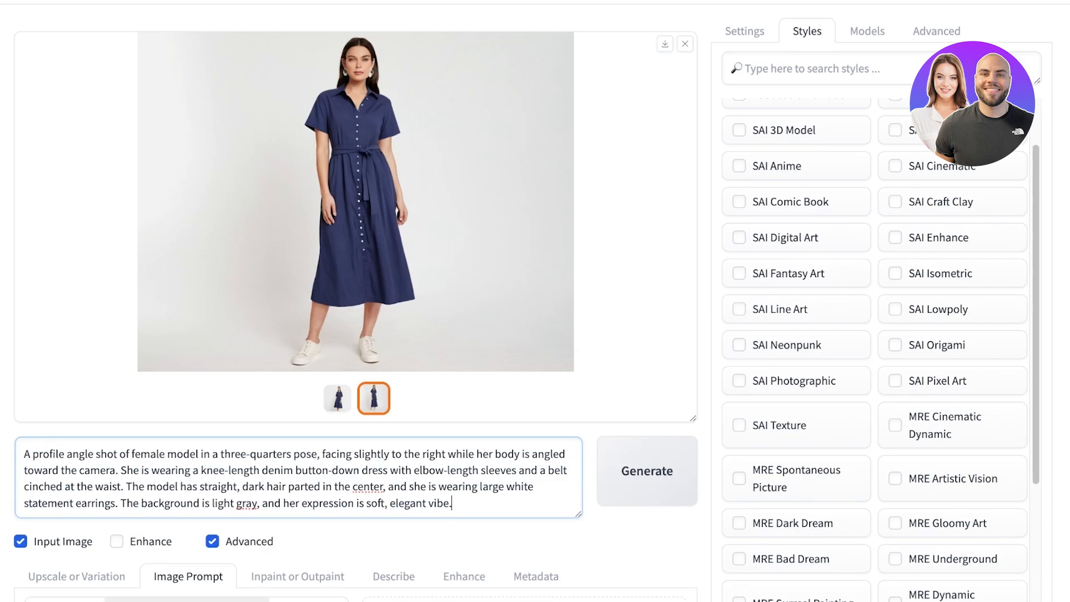
# Replace the prompt's sentence about the denim dress with "she is wearing. a cream jumpsuit".
pyautogui.moveTo(121, 470)
pyautogui.mouseDown()
pyautogui.moveTo(502, 470)
pyautogui.moveTo(181, 504)
pyautogui.moveTo(123, 486)
pyautogui.mouseUp()
pyautogui.write('she is wearing')
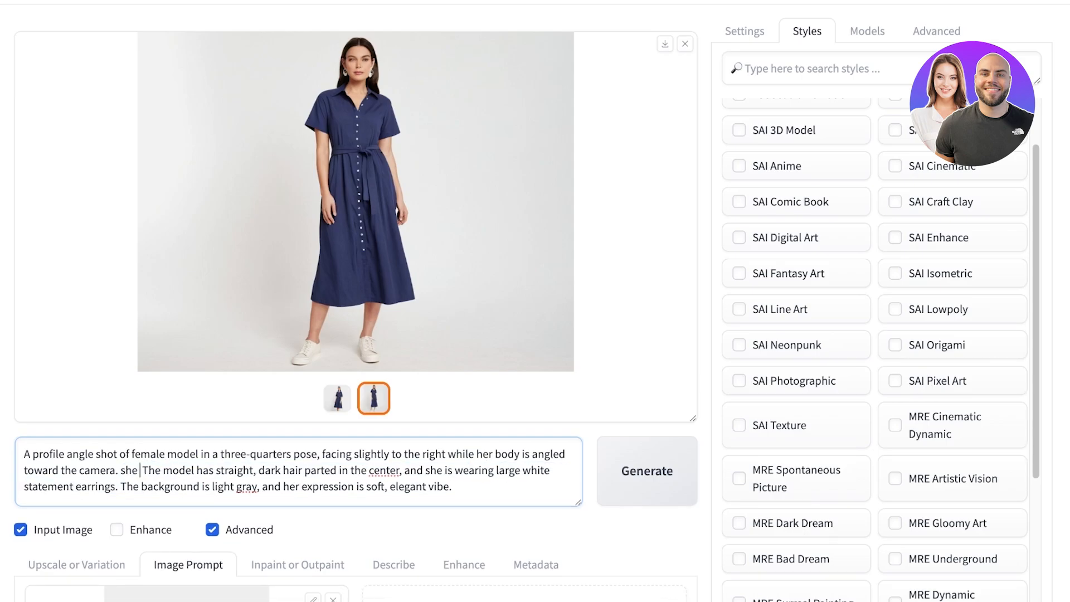
pyautogui.write('. a cream jumpsut')
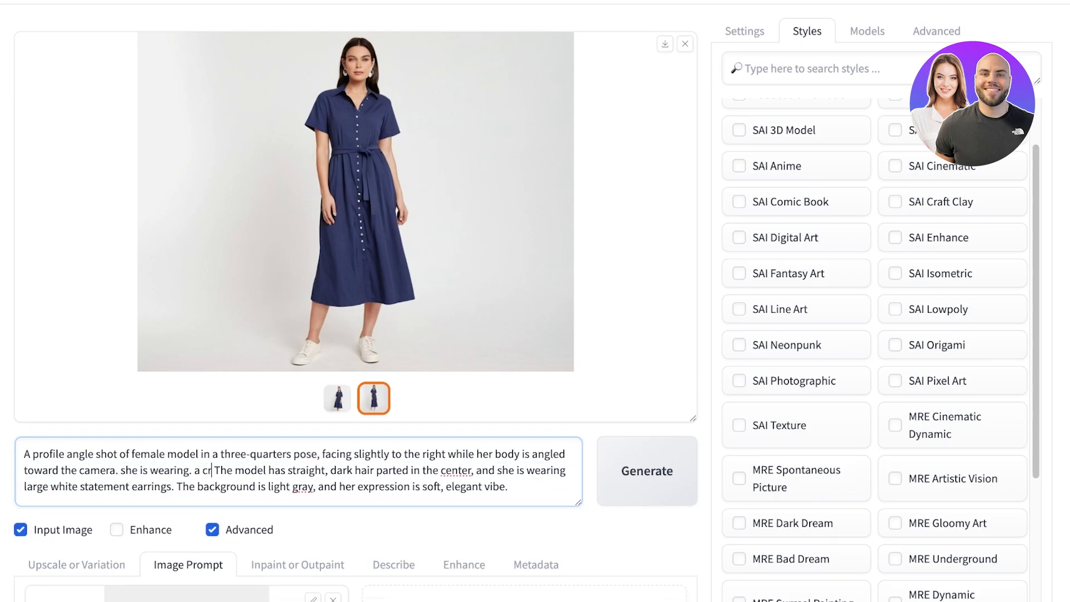
pyautogui.press('BackSpace')
pyautogui.write('ut and')
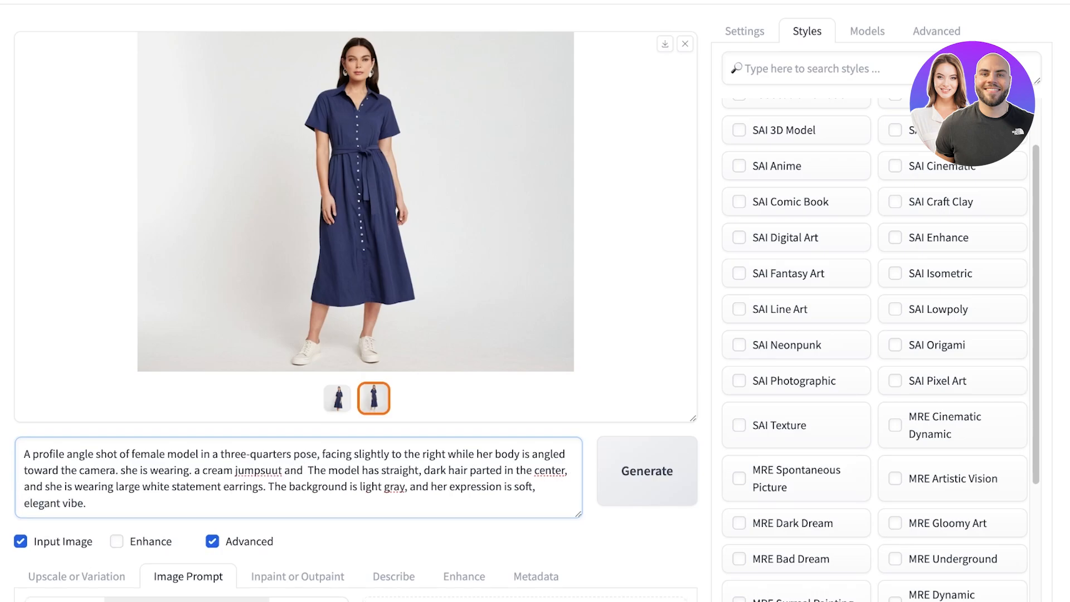
pyautogui.press('BackSpace')
pyautogui.press('BackSpace')
pyautogui.press('BackSpace')
pyautogui.press('BackSpace')
pyautogui.press('BackSpace')
pyautogui.press('BackSpace')
pyautogui.press('BackSpace')
pyautogui.press('BackSpace')
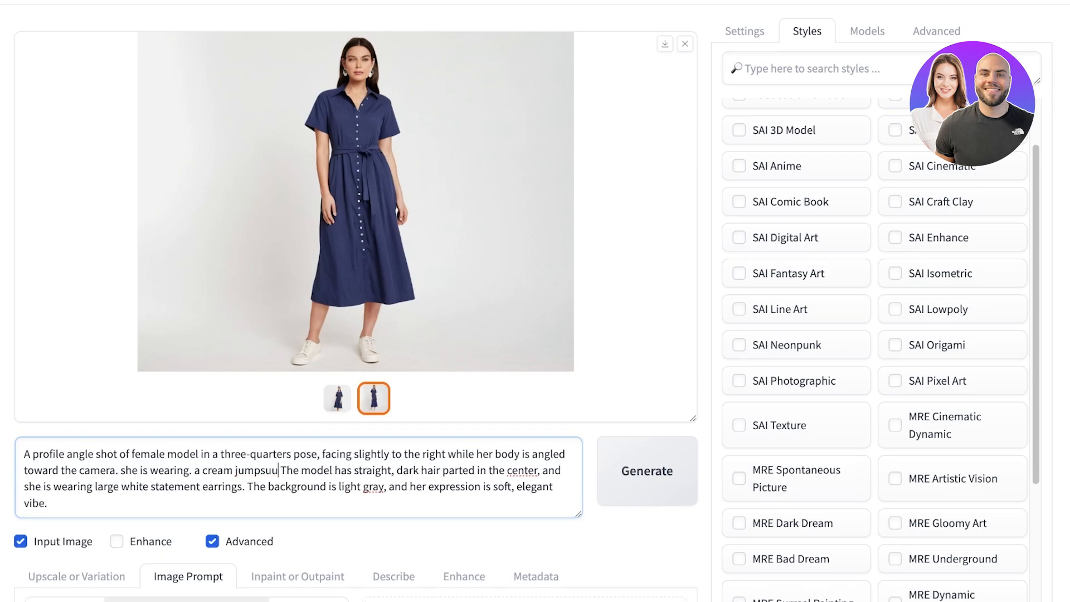
pyautogui.write('it')
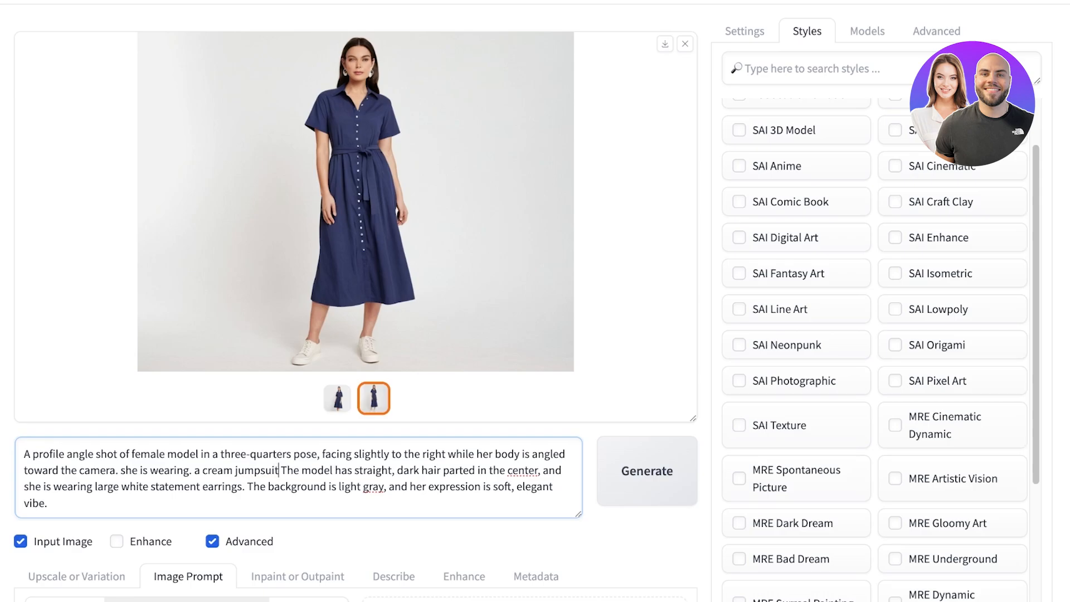
# Change the large white statement earrings in the prompt to "simple shiny earrings".
pyautogui.moveTo(94, 486); pyautogui.dragTo(242, 487)
pyautogui.press('BackSpace')
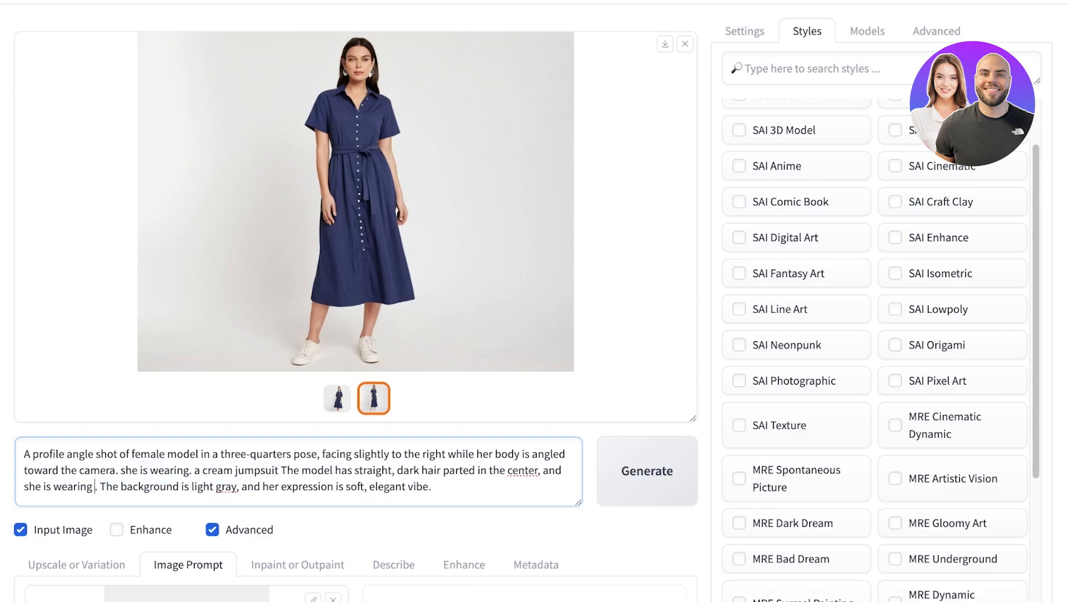
pyautogui.write('simple ')
pyautogui.write('shiny earrings')
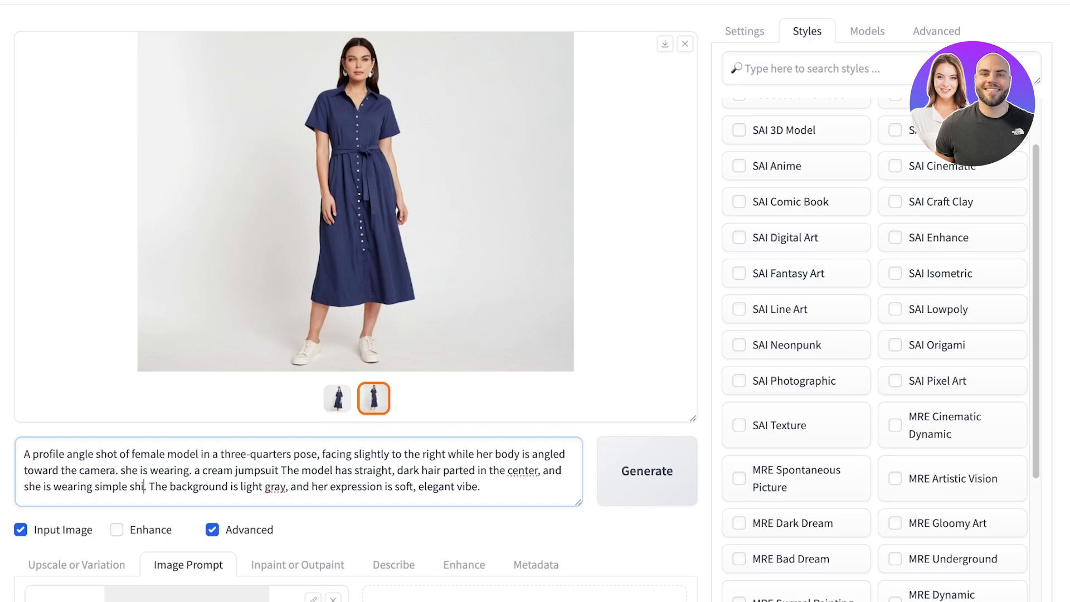
# Generate new images from the edited prompt and the uploaded jumpsuit photo.
pyautogui.scroll(-3, 535, 301)
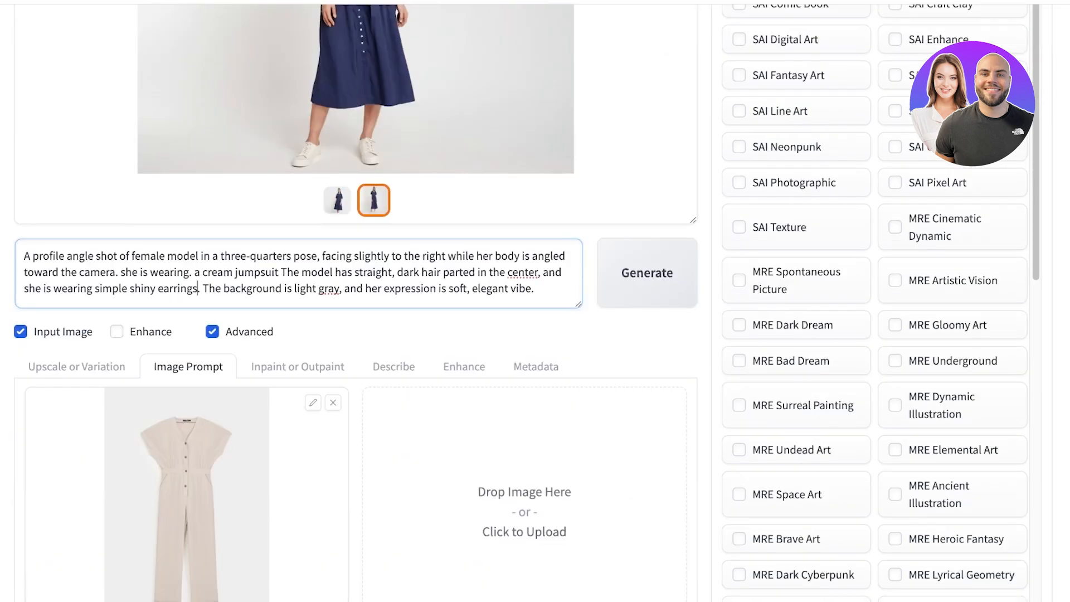
pyautogui.scroll(-1, 526, 303)
pyautogui.click(648, 233)
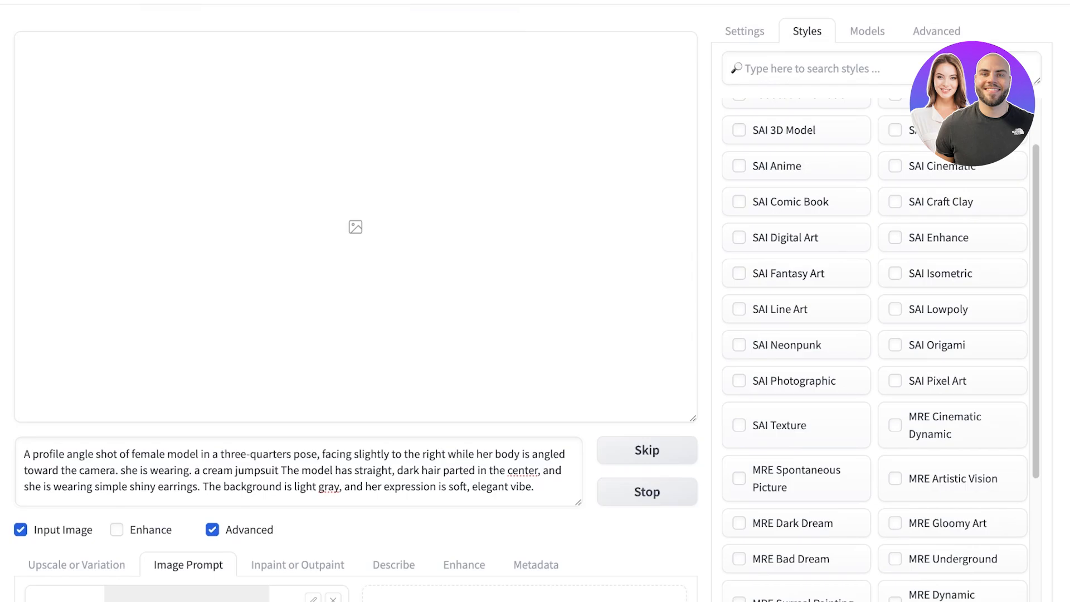
pyautogui.scroll(3, 875, 345)
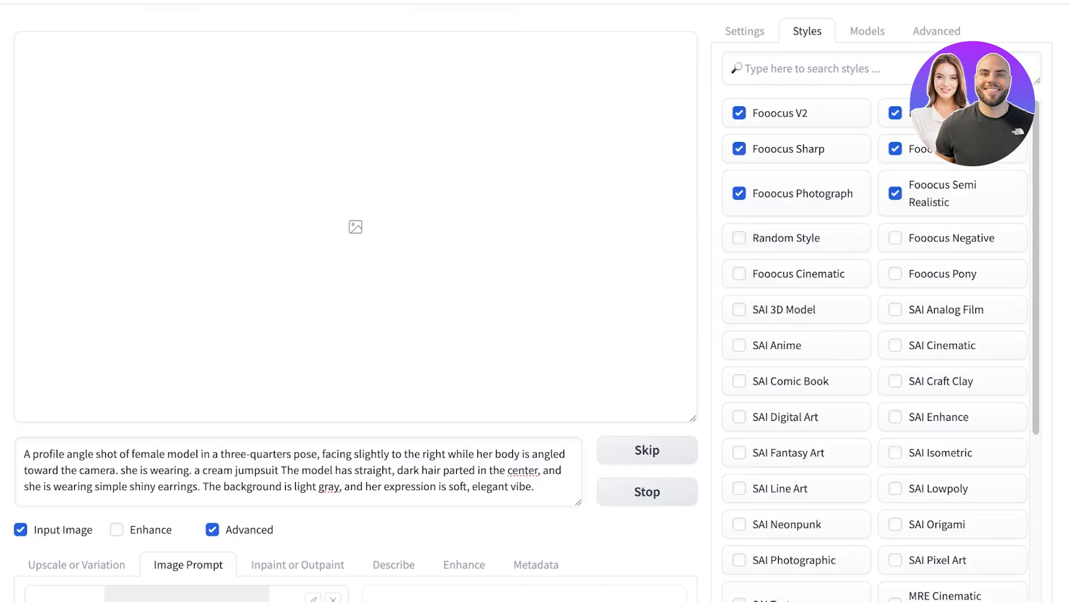